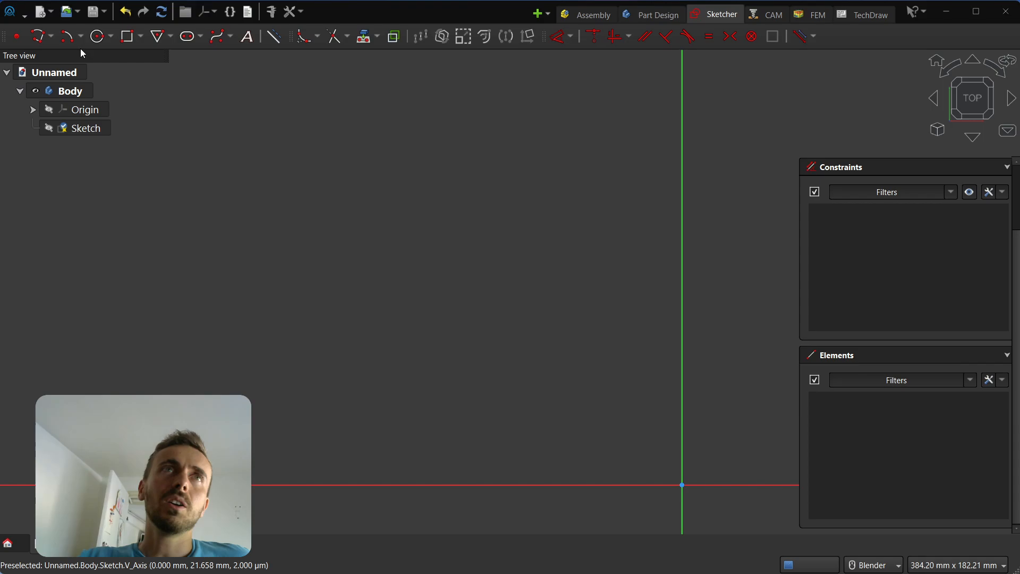
Draw a closed nine-line jagged polyline, finishing back on its starting point.
click(40, 36)
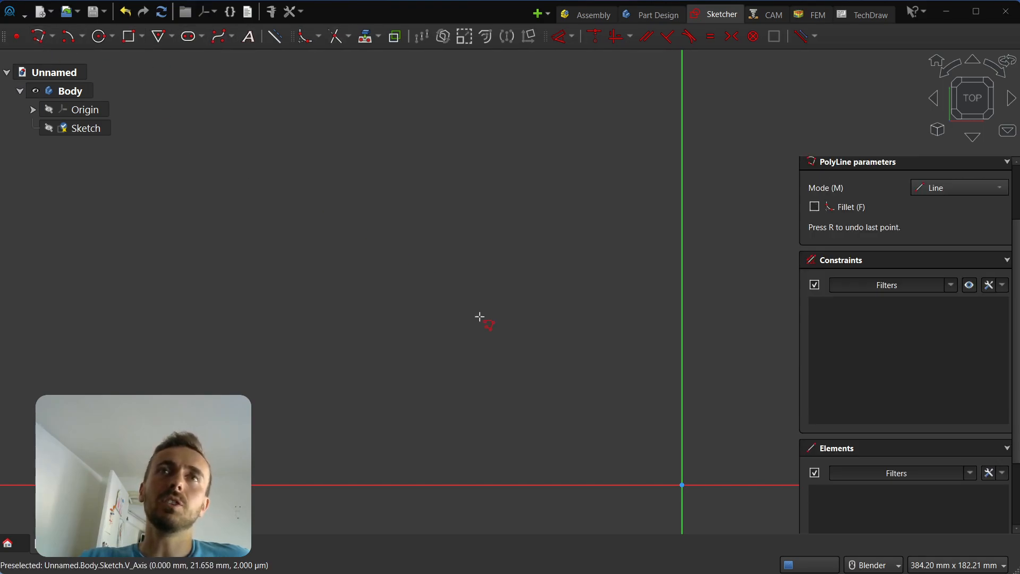
click(497, 348)
click(317, 200)
click(249, 314)
click(337, 399)
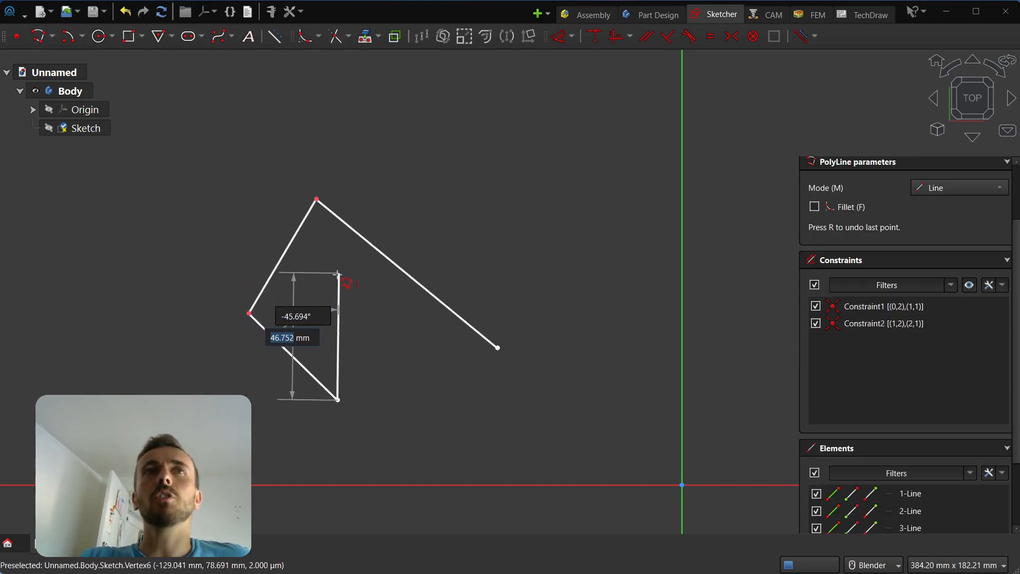
click(319, 295)
click(407, 342)
click(403, 445)
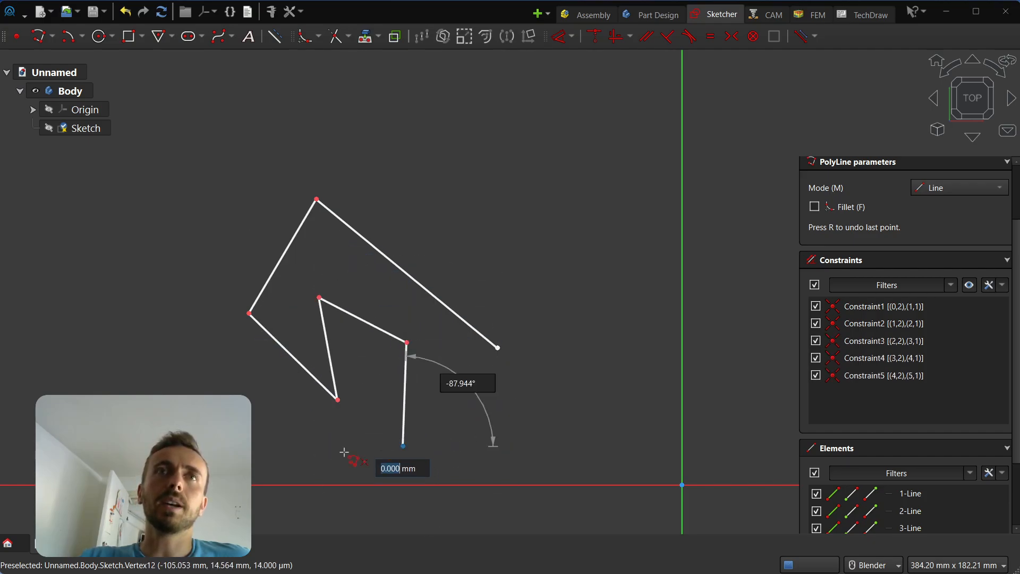
click(326, 466)
click(539, 467)
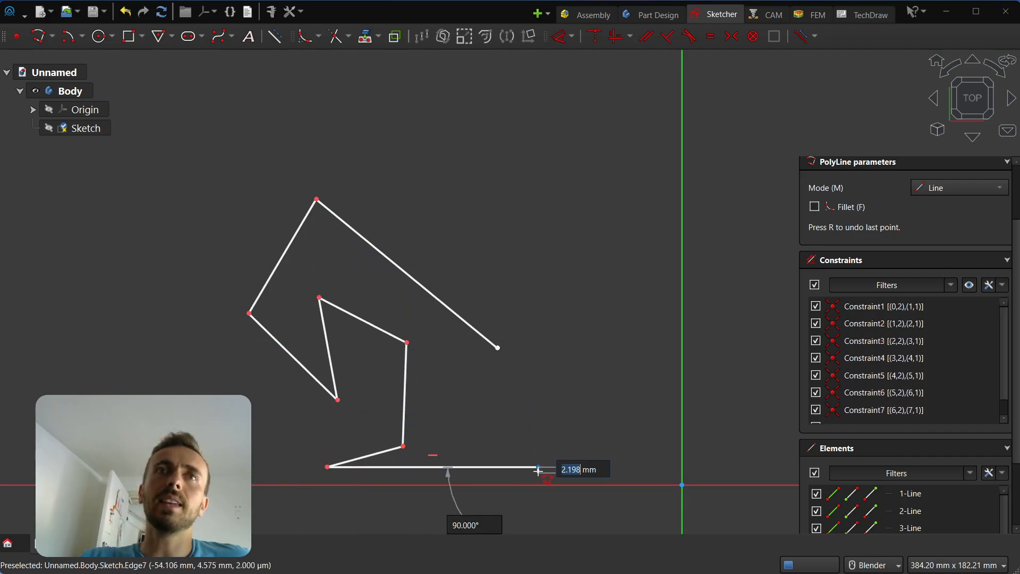
click(499, 347)
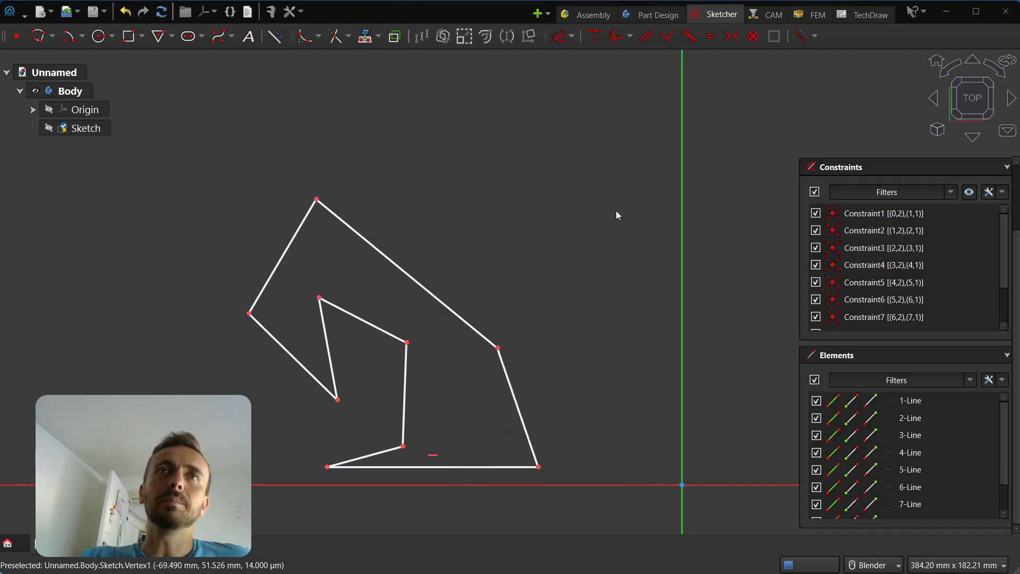
Move the whole outline higher and drag its upper-right edge to reshape the top corner.
mouse_move(616, 135)
mouse_down()
mouse_move(411, 312)
mouse_move(190, 478)
mouse_up()
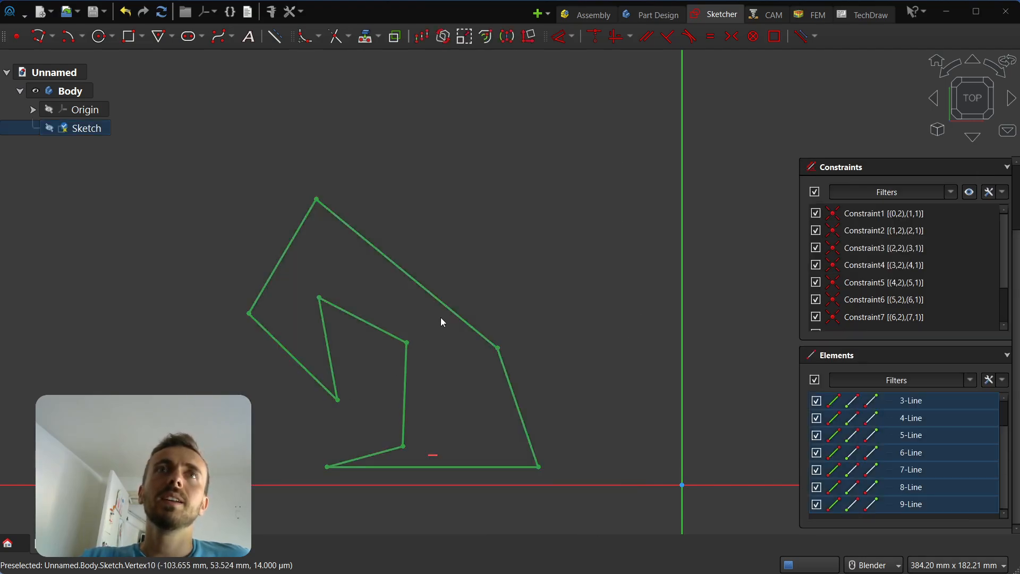
drag(457, 318, 496, 253)
scroll(615, 424, down, 2)
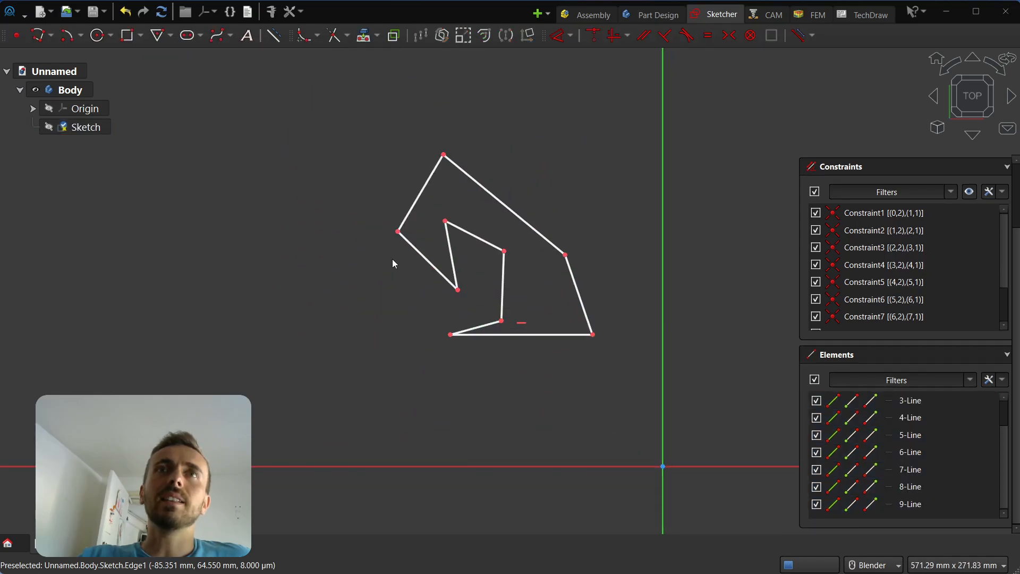
scroll(389, 141, up, 1)
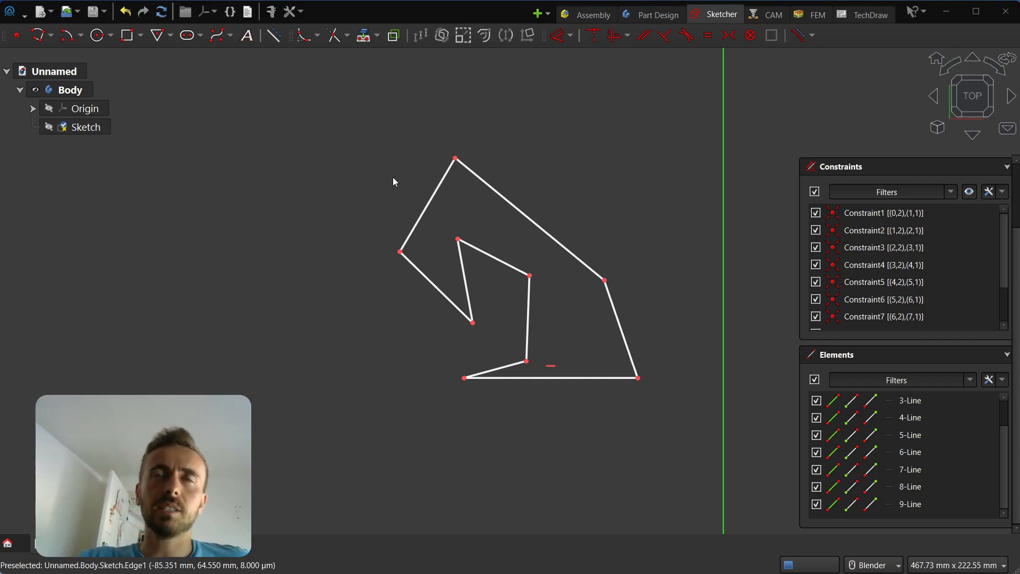
mouse_move(512, 211)
mouse_down()
mouse_move(526, 207)
mouse_move(533, 159)
mouse_move(441, 146)
mouse_move(482, 171)
mouse_move(492, 201)
mouse_up()
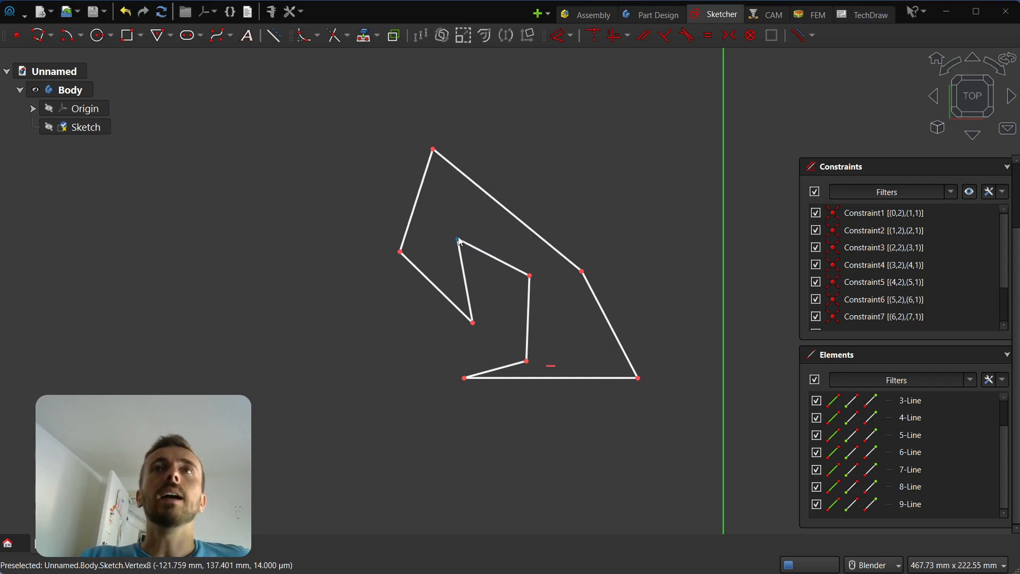
Delete the outline's coincidence constraints, Constraint4 through Constraint10, from the Constraints list.
scroll(901, 247, up, 3)
click(904, 295)
scroll(910, 311, down, 1)
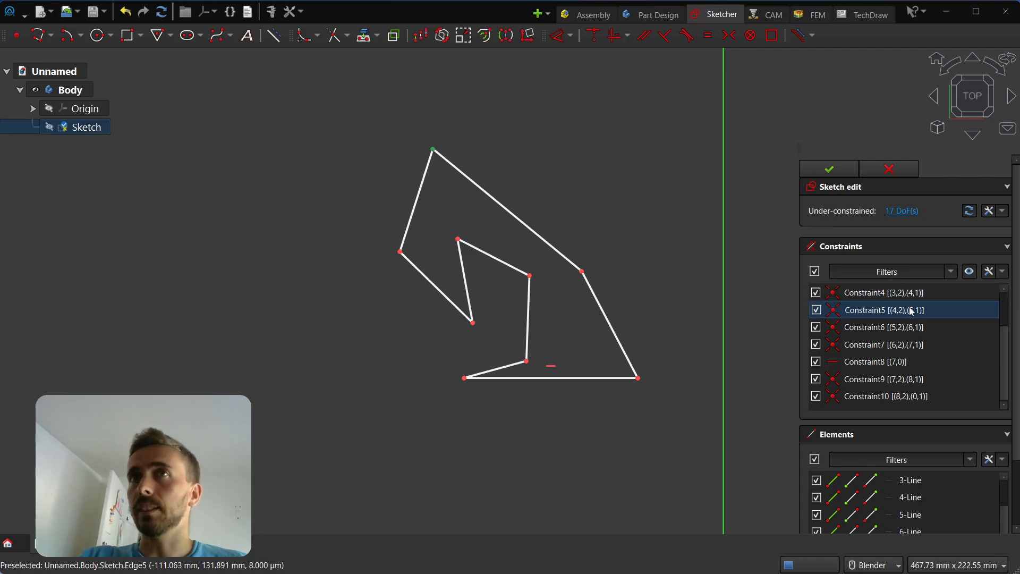
scroll(912, 311, down, 2)
shift+click(921, 317)
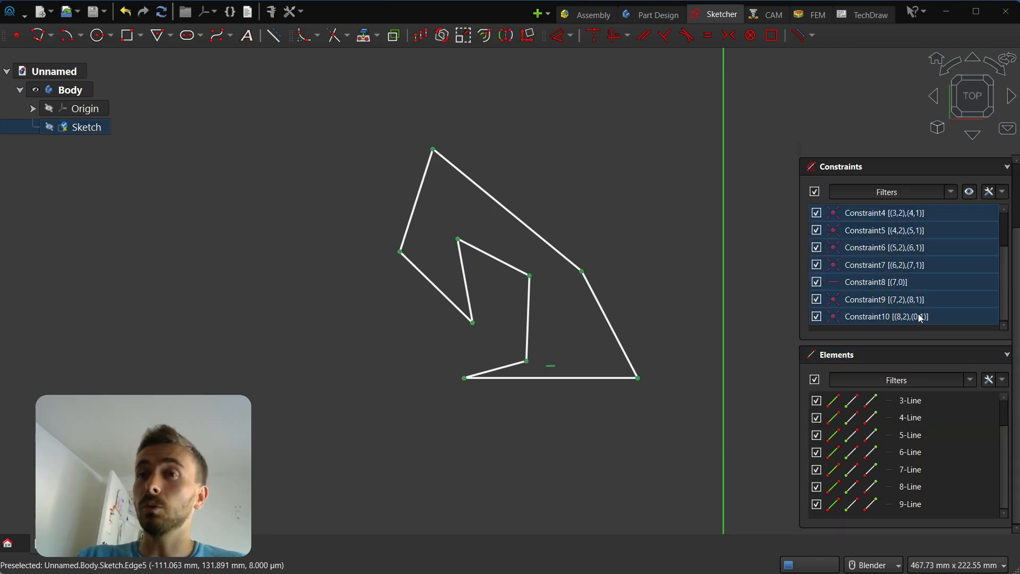
key(Delete)
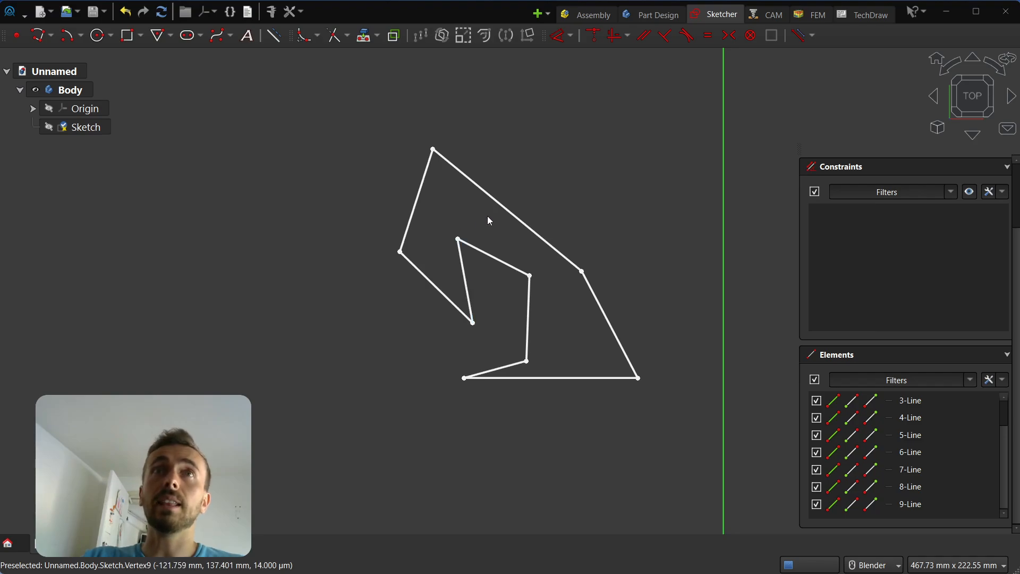
Test-drag the top-right line, undo it, and box-select the whole outline.
drag(517, 219, 540, 219)
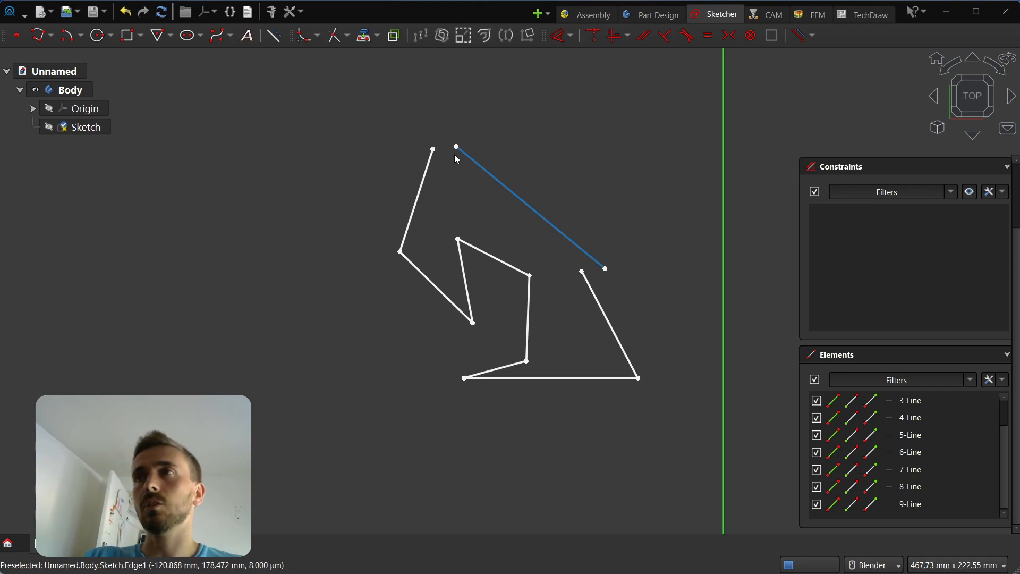
key(ctrl+z)
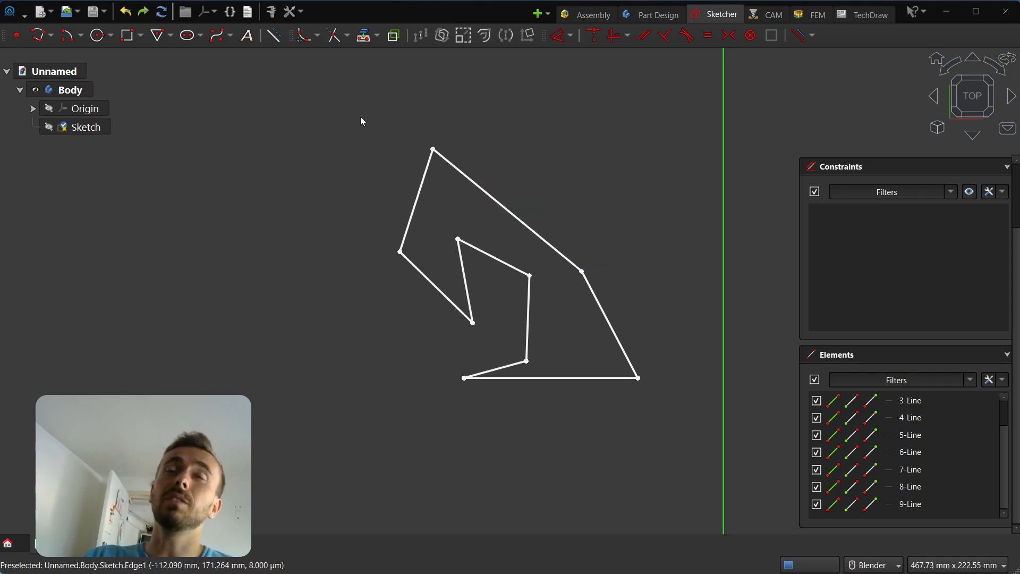
mouse_move(327, 93)
mouse_down()
mouse_move(733, 396)
mouse_move(708, 427)
mouse_up()
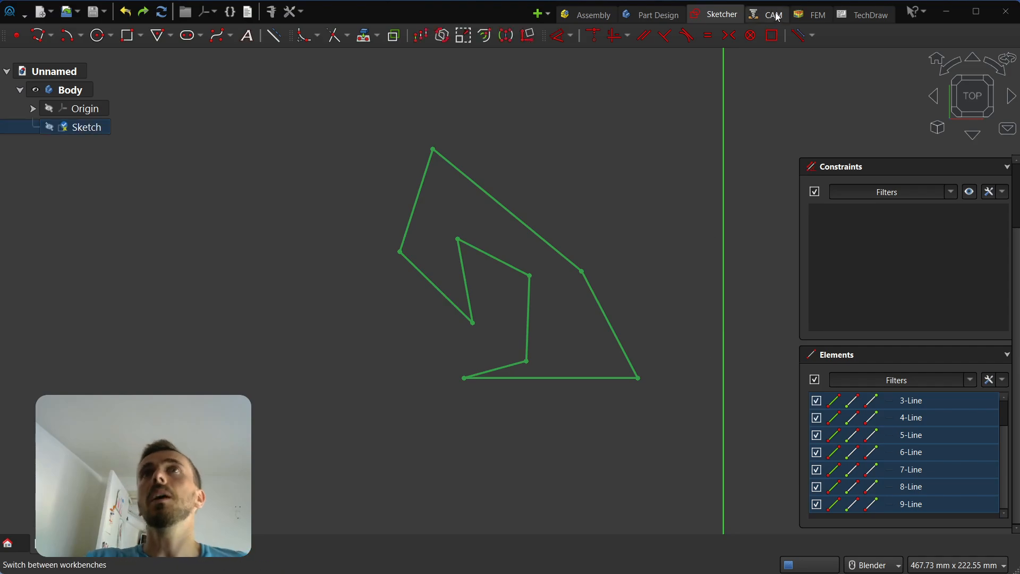
Group the outline with a dashed construction guide line, then enlarge and tilt it by dragging.
click(774, 36)
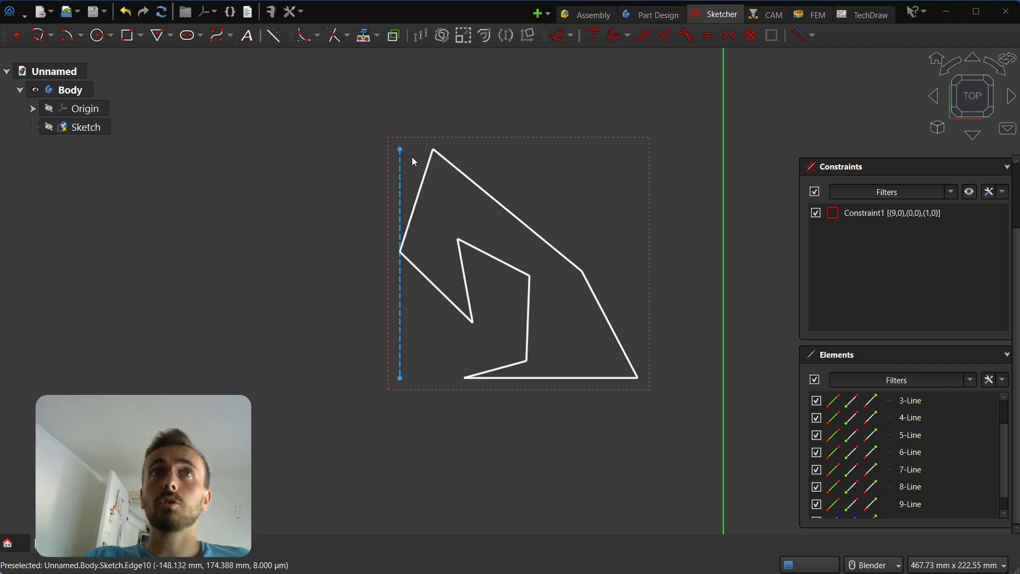
mouse_move(397, 153)
mouse_down()
mouse_move(435, 291)
mouse_move(362, 134)
mouse_move(375, 302)
mouse_move(399, 235)
mouse_move(394, 260)
mouse_move(437, 231)
mouse_move(358, 259)
mouse_up()
click(299, 387)
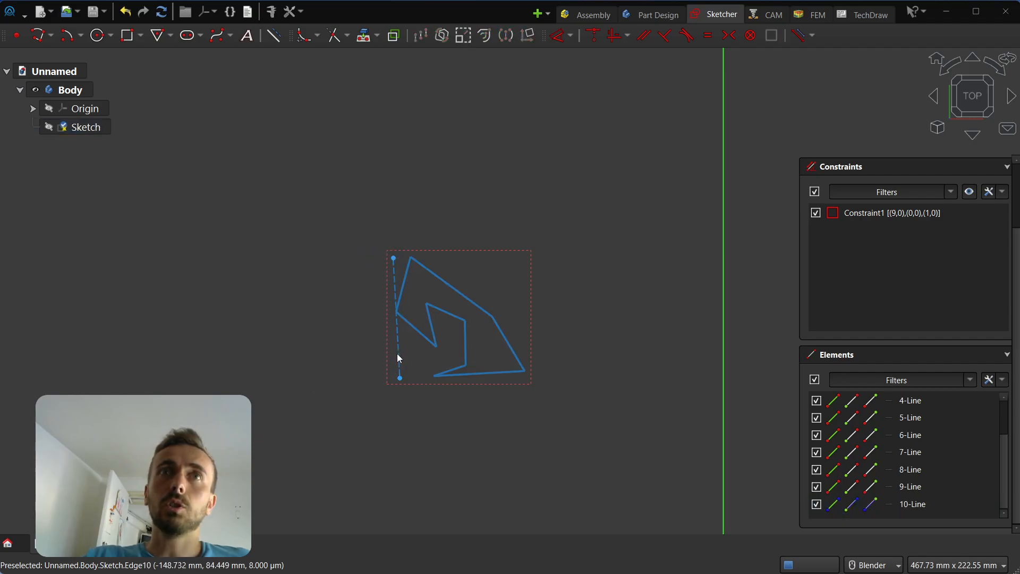
mouse_move(398, 355)
mouse_down()
mouse_move(602, 263)
mouse_move(459, 226)
mouse_move(480, 259)
mouse_move(453, 296)
mouse_move(433, 383)
mouse_move(386, 218)
mouse_up()
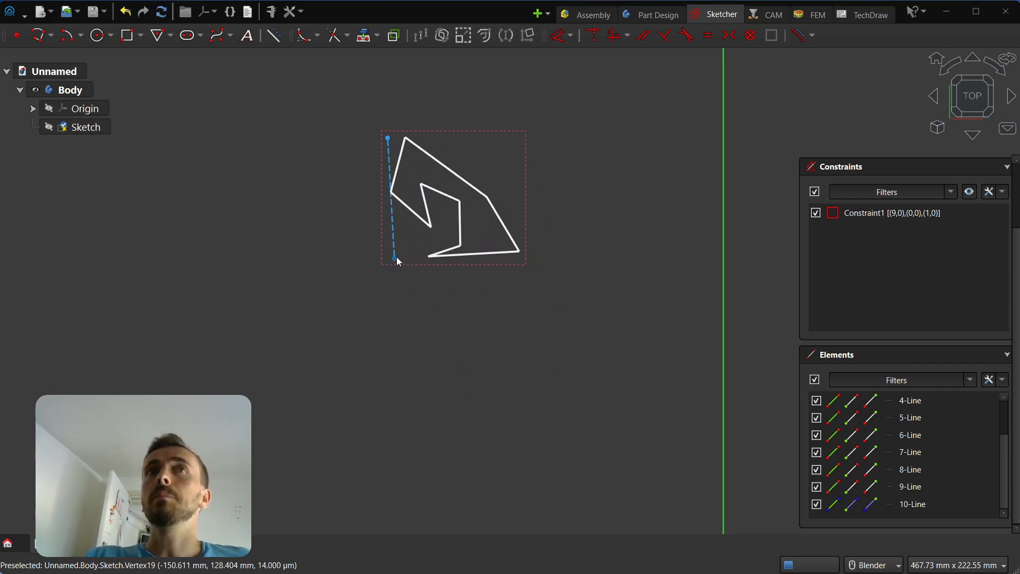
drag(398, 259, 434, 306)
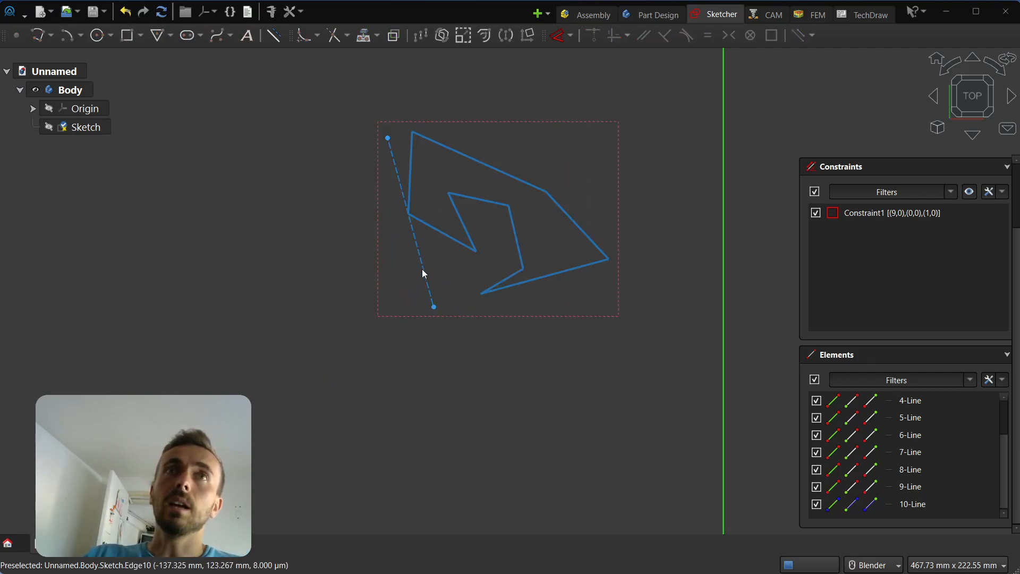
click(558, 36)
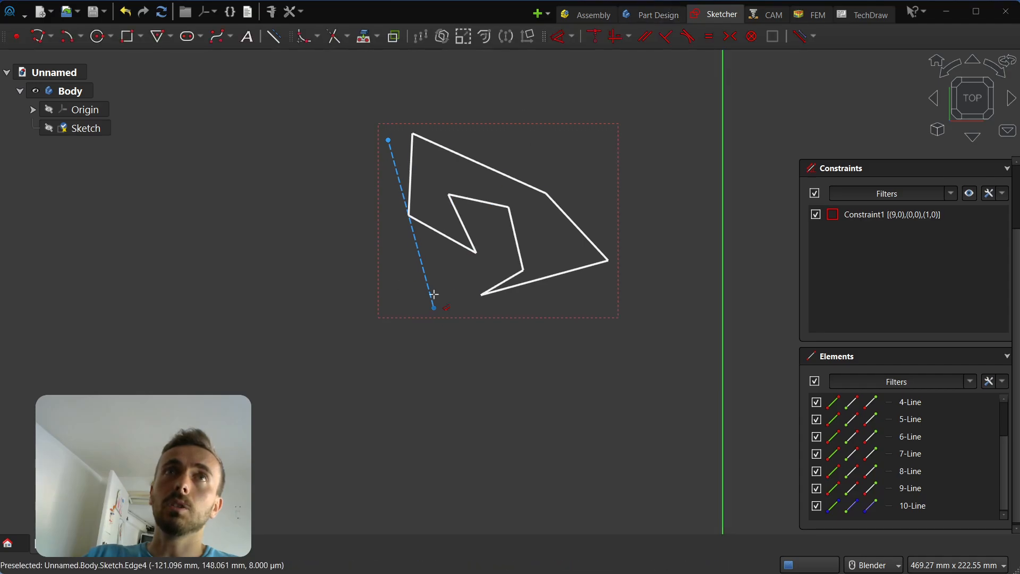
Fix the group's guide line to 80 mm and rotate the group by its end.
click(425, 265)
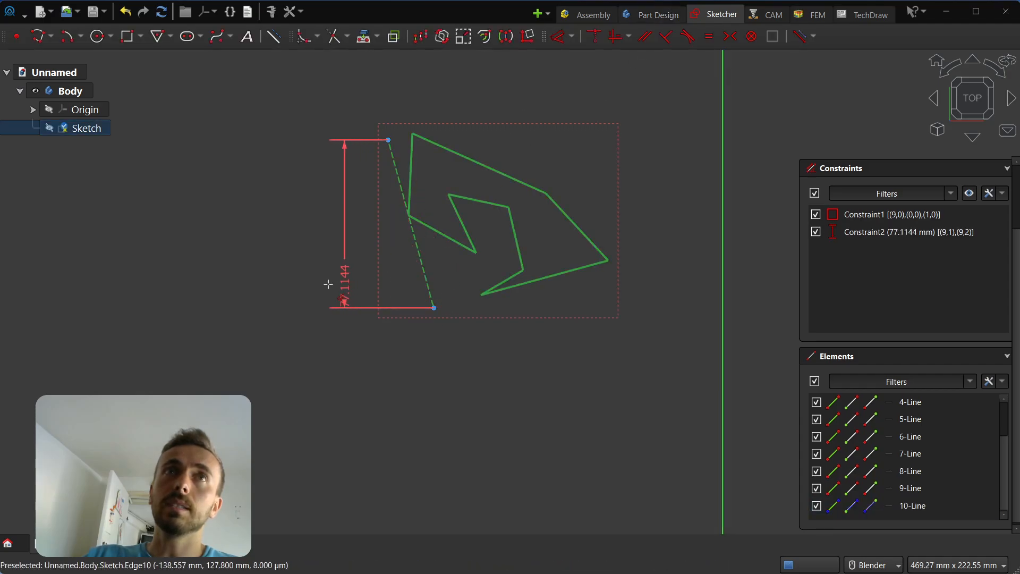
click(317, 359)
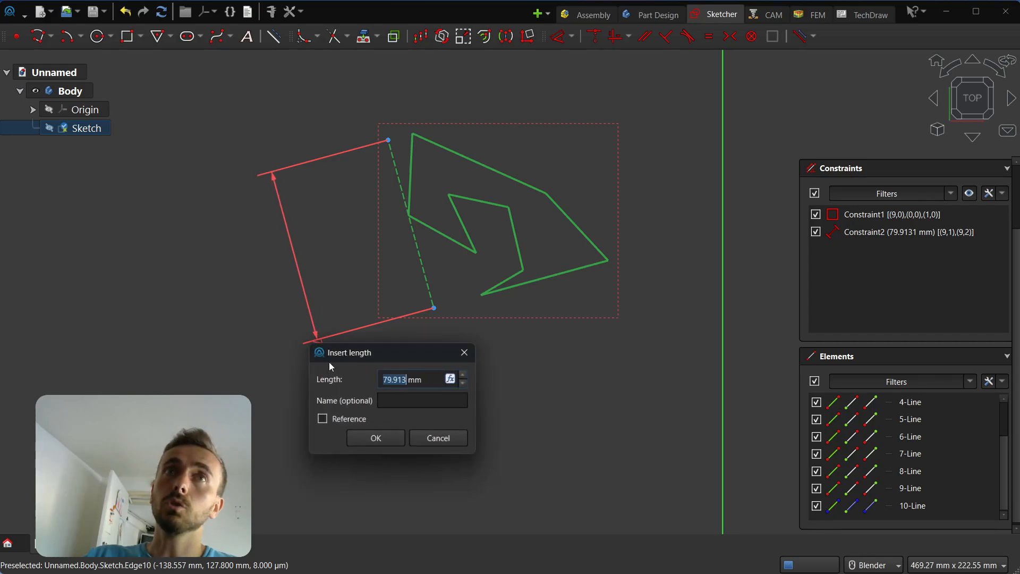
text(80)
click(393, 441)
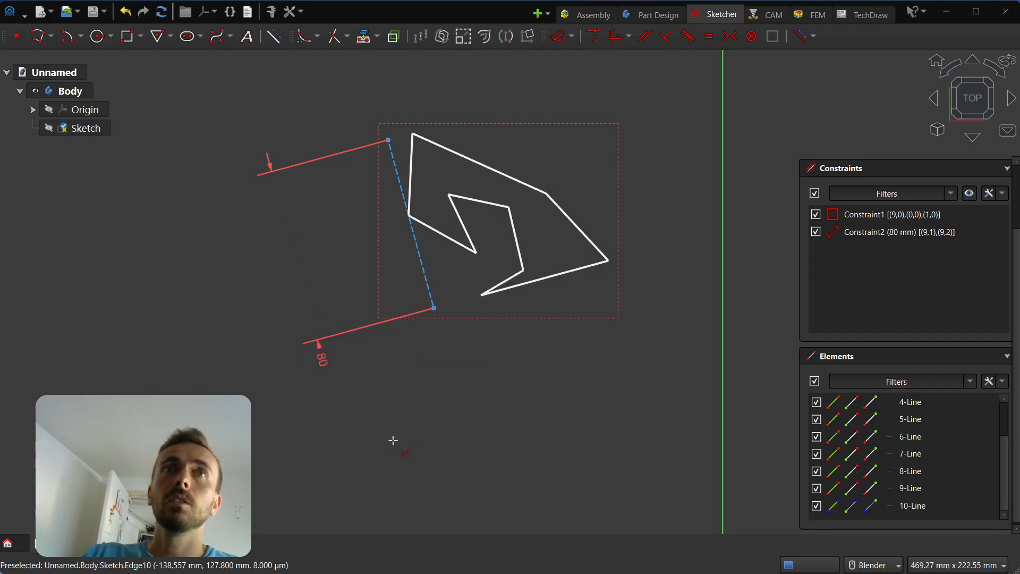
mouse_move(439, 313)
mouse_down()
mouse_move(455, 390)
mouse_move(325, 291)
mouse_move(319, 300)
mouse_up()
Box-select all outline geometry and delete it along with every constraint.
scroll(604, 388, down, 2)
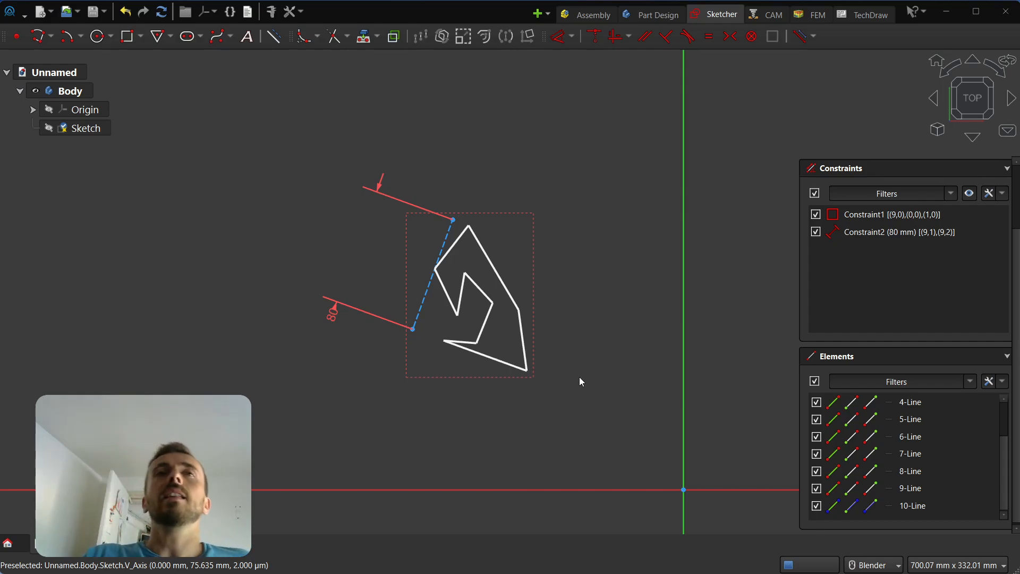
drag(646, 128, 222, 451)
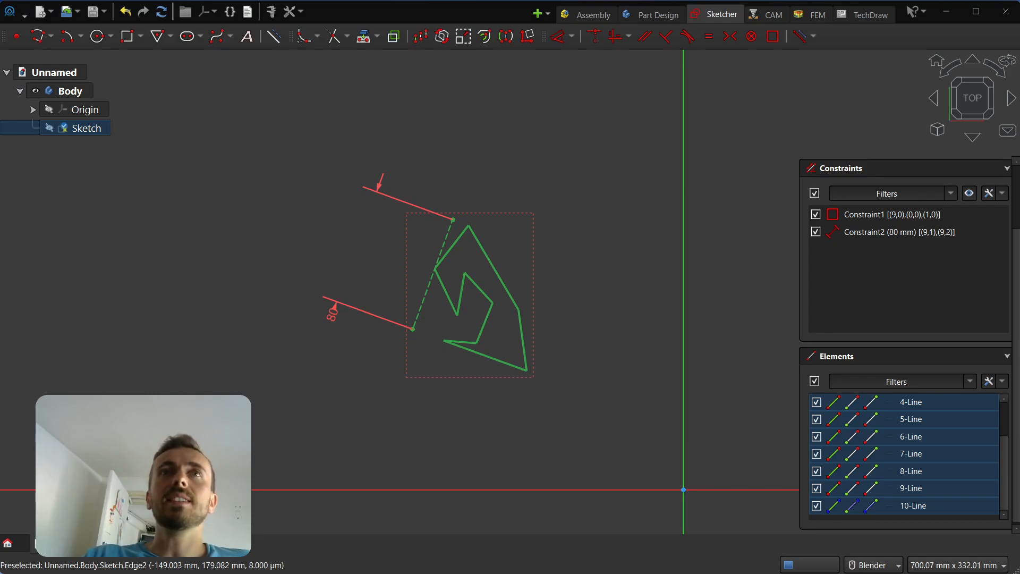
key(Delete)
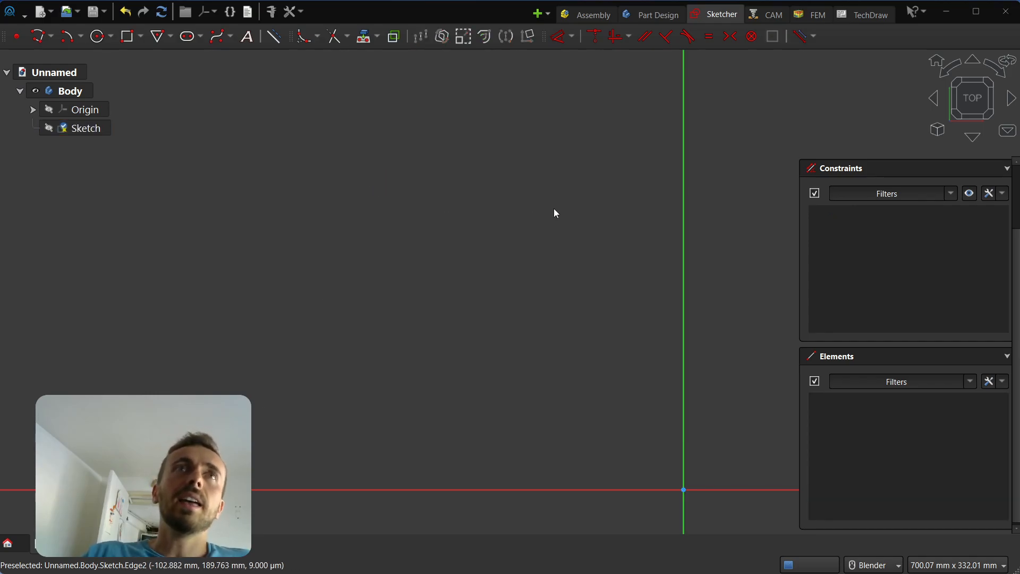
Preview 'AstoCAD' text in arial, Width mode, at 142.980 mm wide and 10.950°.
click(254, 39)
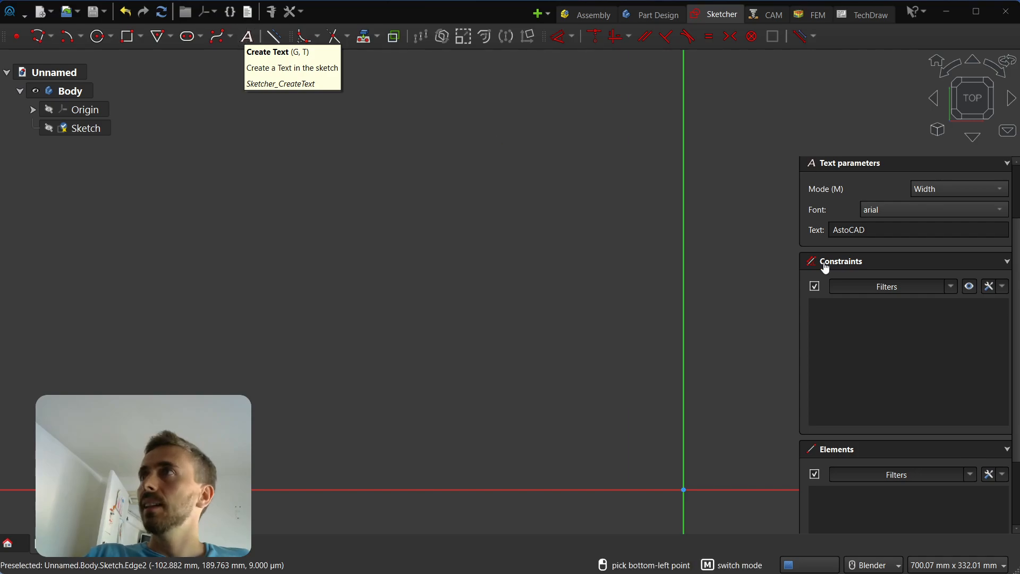
scroll(898, 347, up, 2)
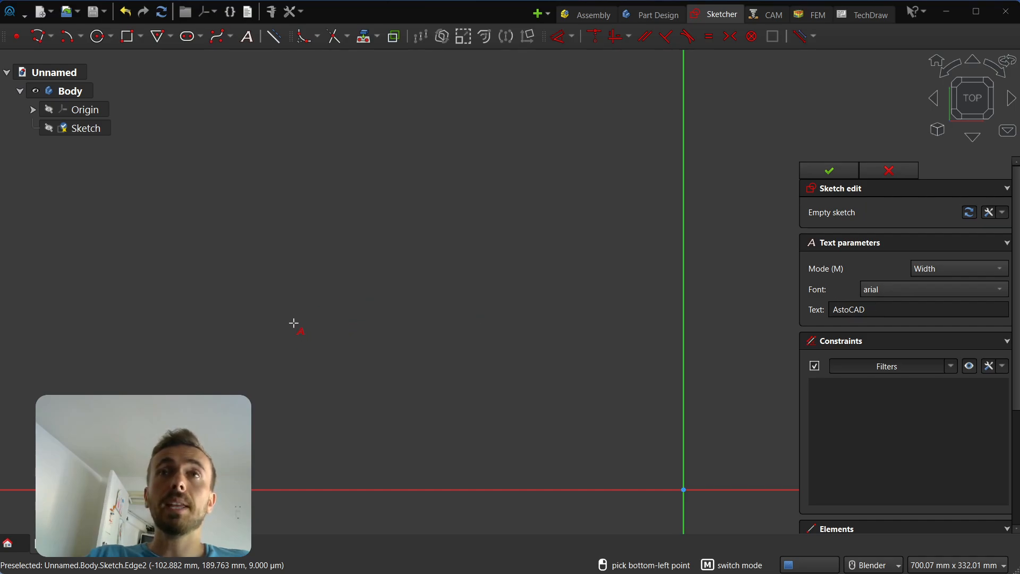
click(347, 299)
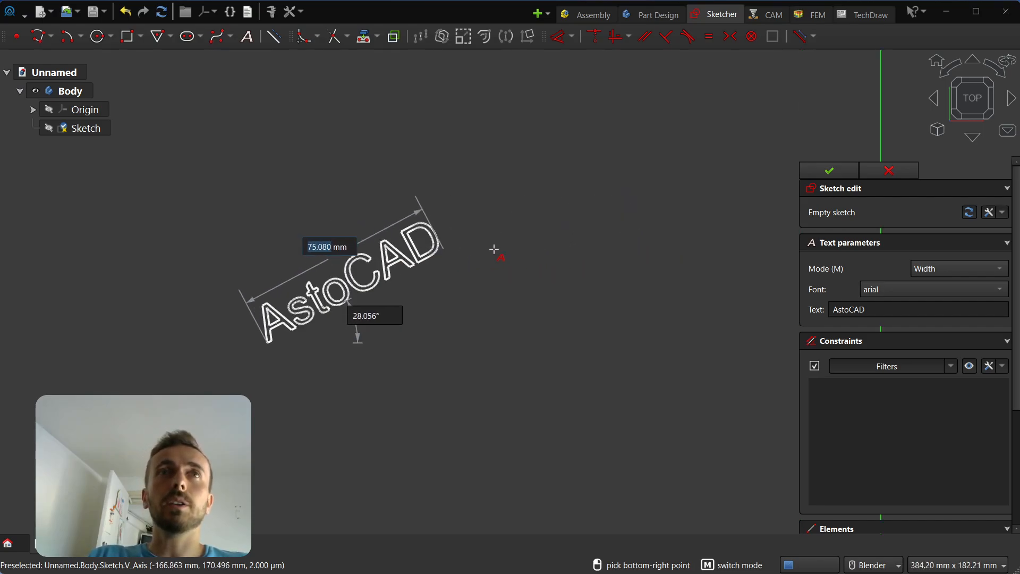
scroll(441, 204, up, 3)
scroll(734, 271, down, 2)
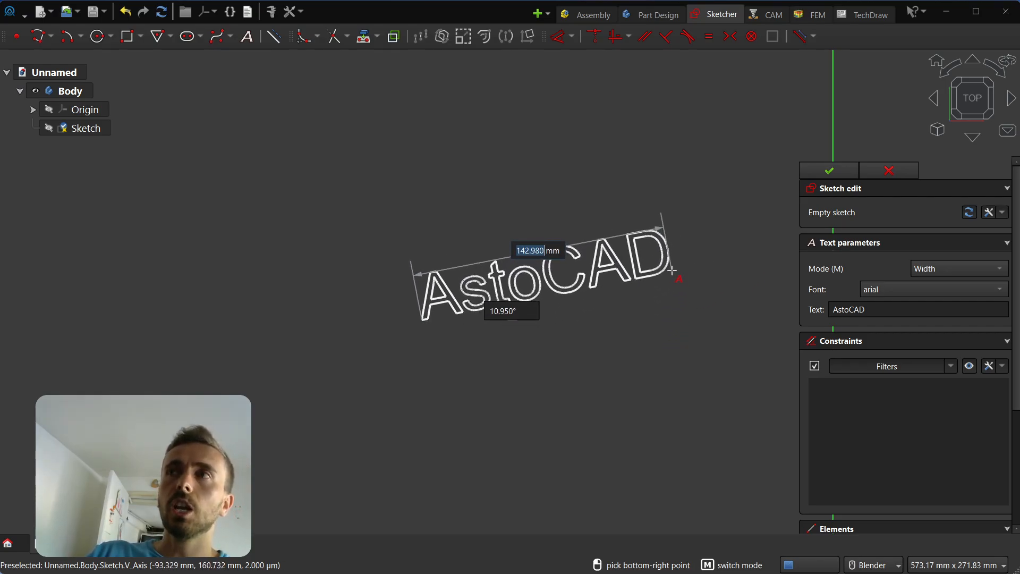
Place the 'AstoCAD' text in Height mode at 50 mm tall, tilted up to the right.
key(m)
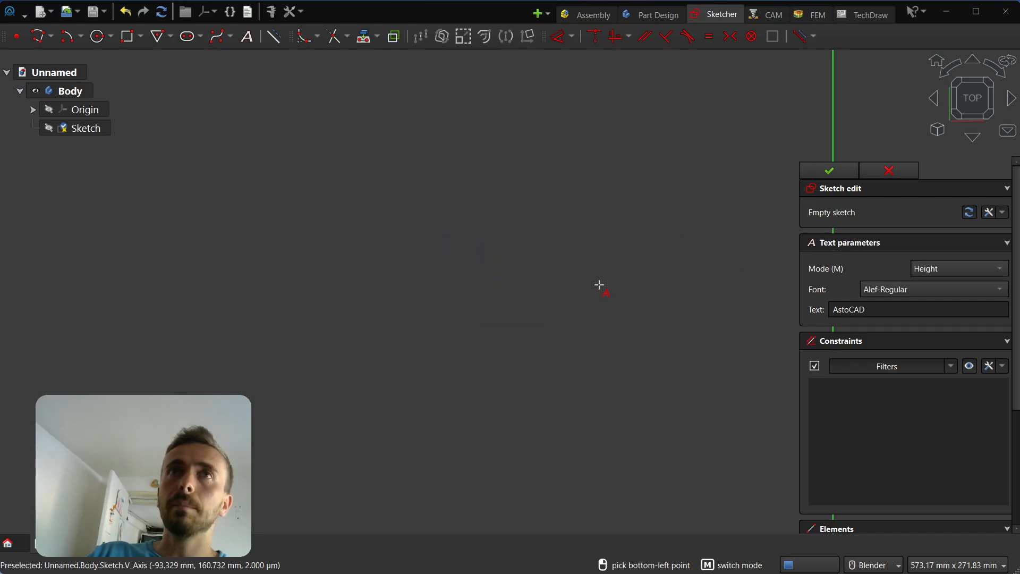
click(496, 330)
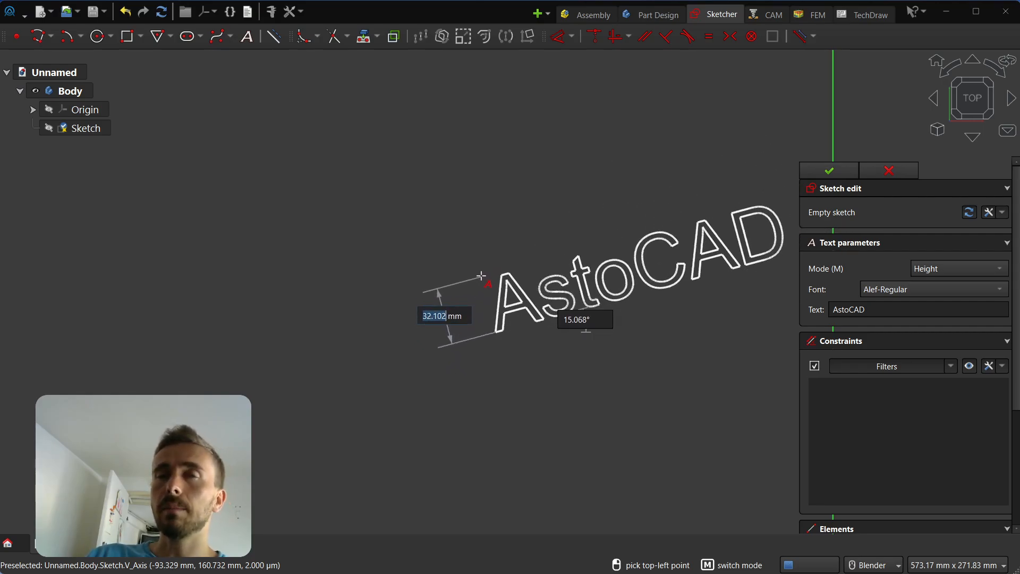
text(50)
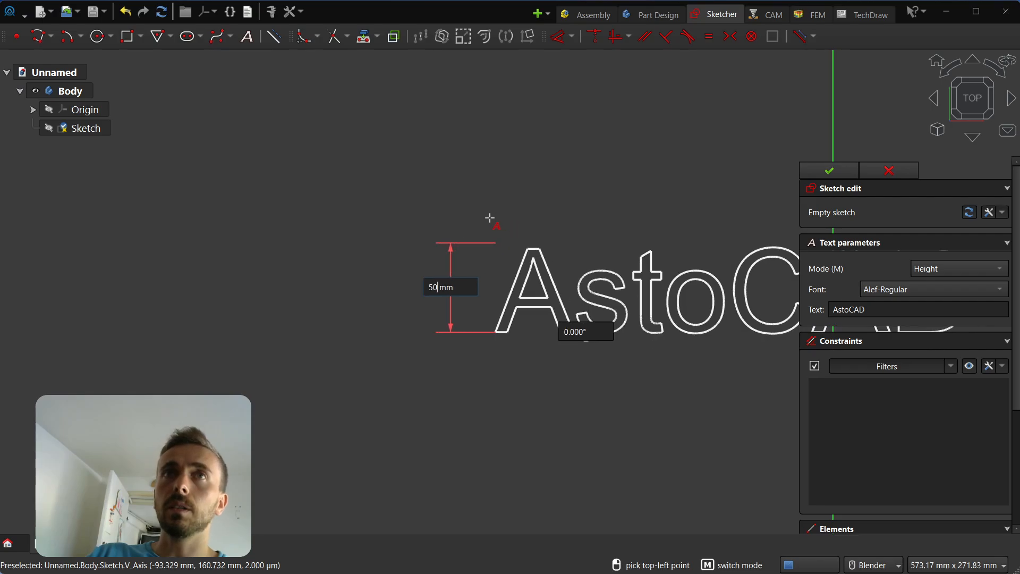
click(465, 209)
scroll(431, 377, down, 2)
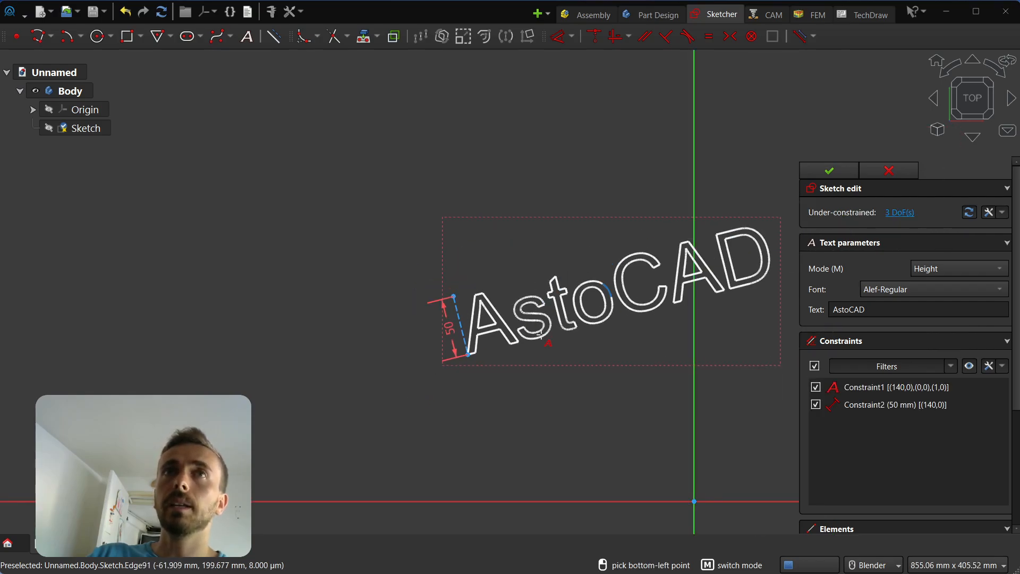
key(Escape)
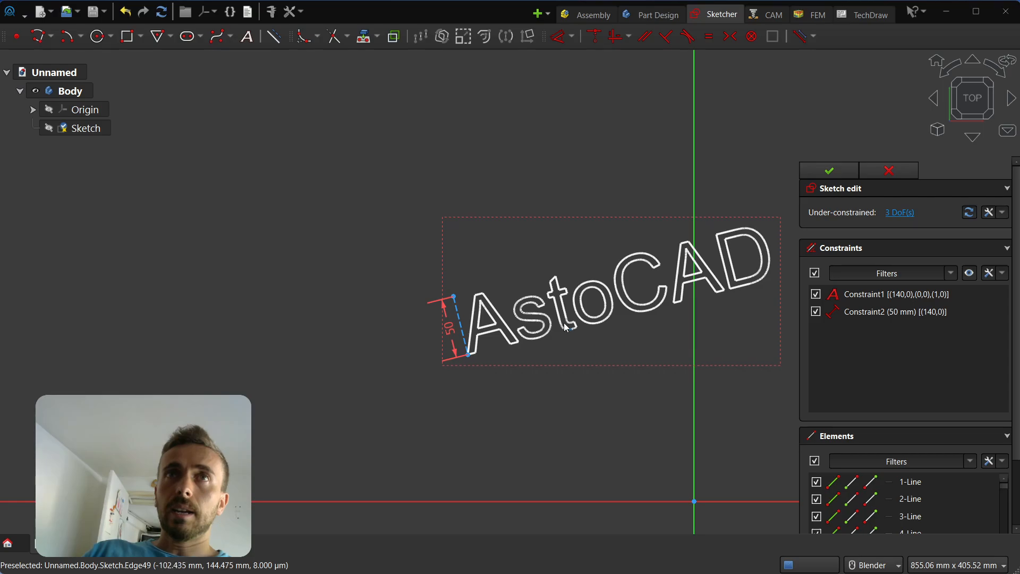
Drag the AstoCAD text up and left, then select Constraint1 in the Constraints list.
drag(455, 297, 299, 283)
scroll(289, 241, up, 1)
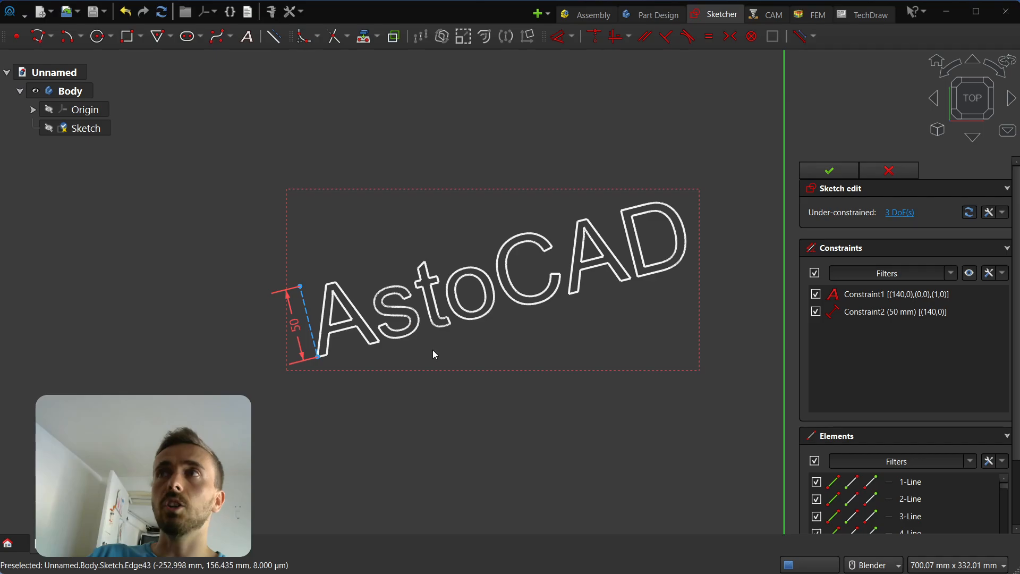
scroll(298, 326, up, 2)
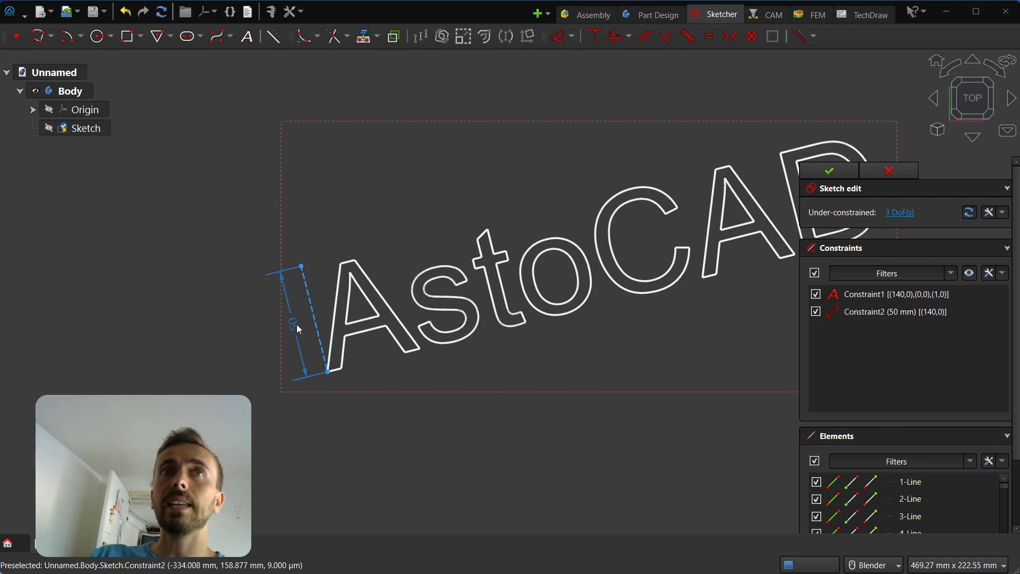
click(858, 301)
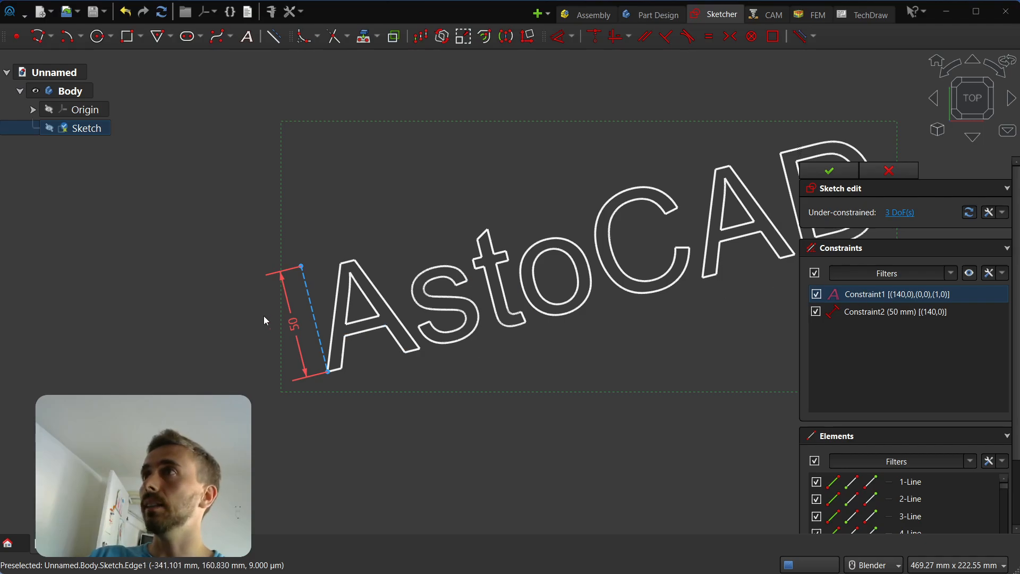
scroll(263, 315, down, 1)
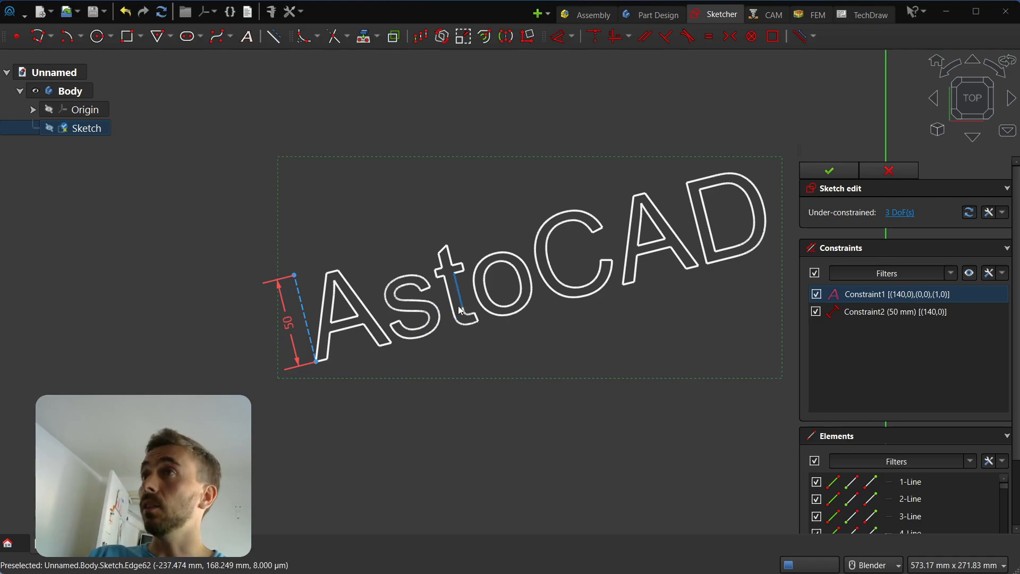
scroll(273, 403, down, 1)
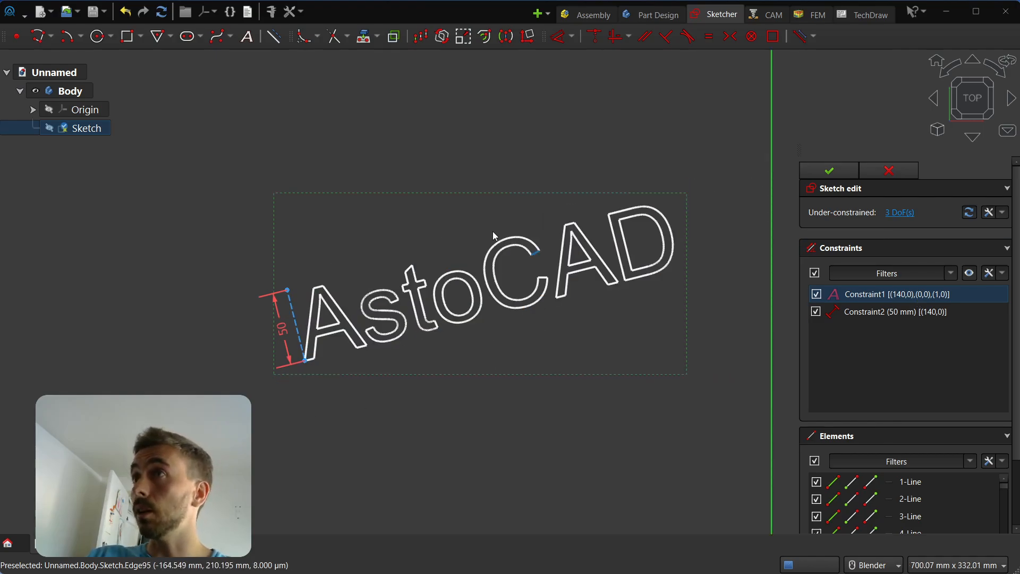
Change the text to 'AstoCAD is great' in the calibrili font.
double_click(875, 299)
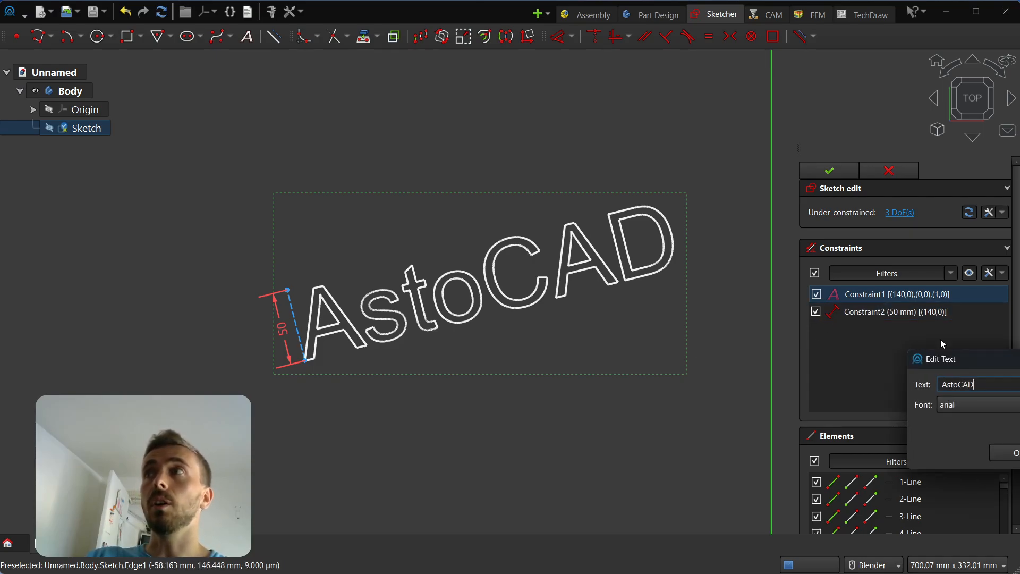
drag(1015, 359, 666, 293)
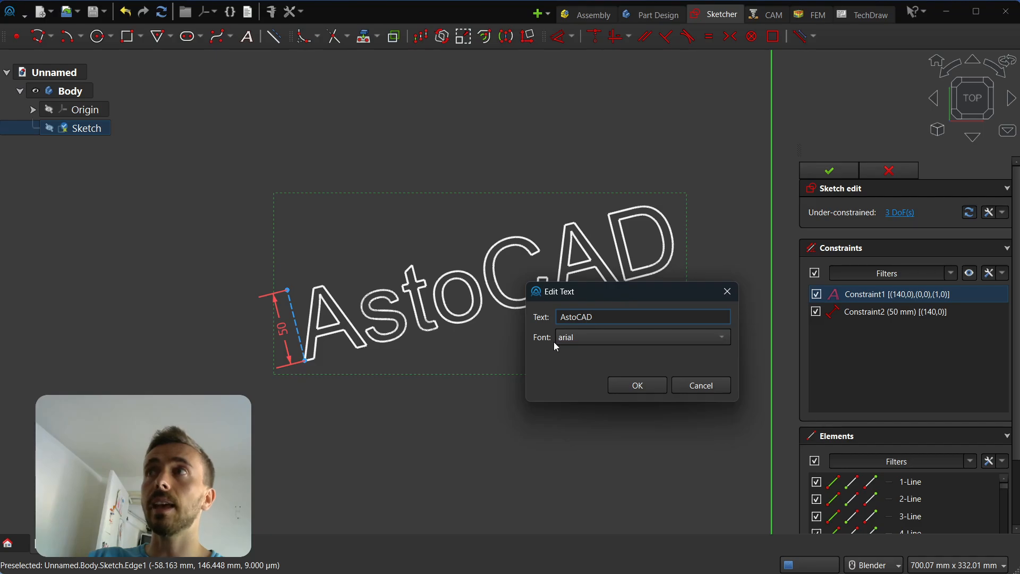
click(588, 338)
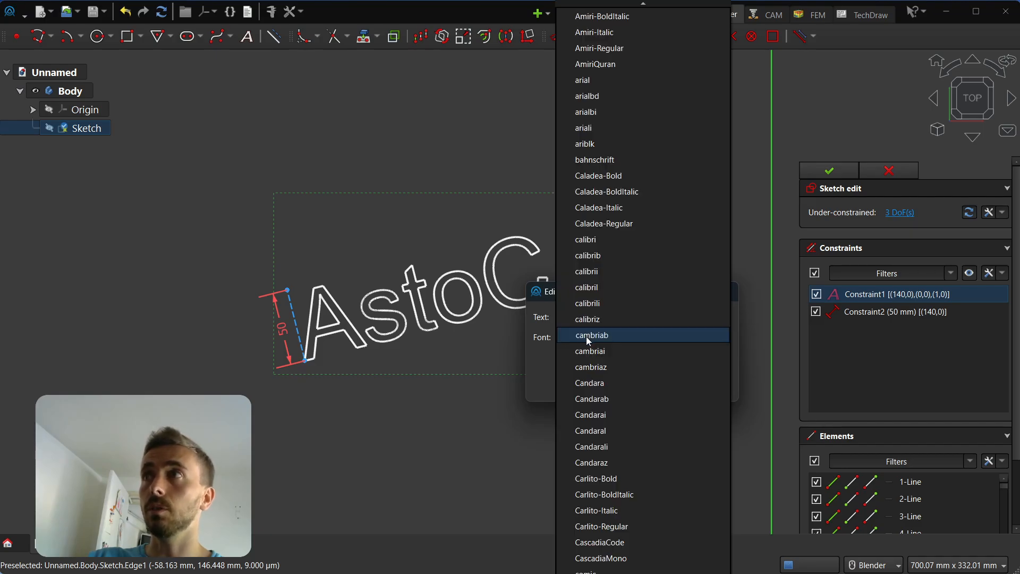
click(598, 303)
click(605, 320)
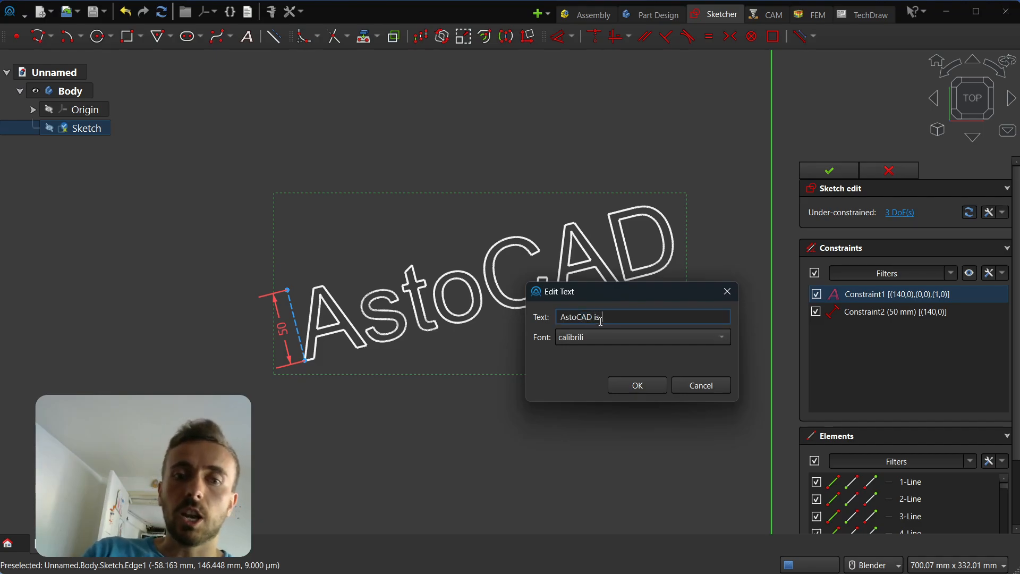
click(638, 386)
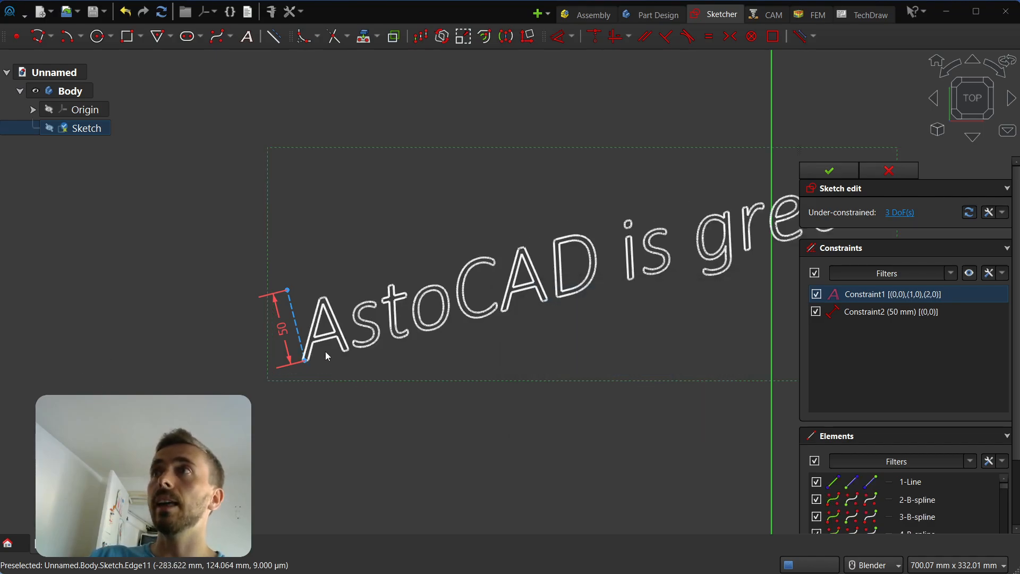
scroll(313, 334, down, 1)
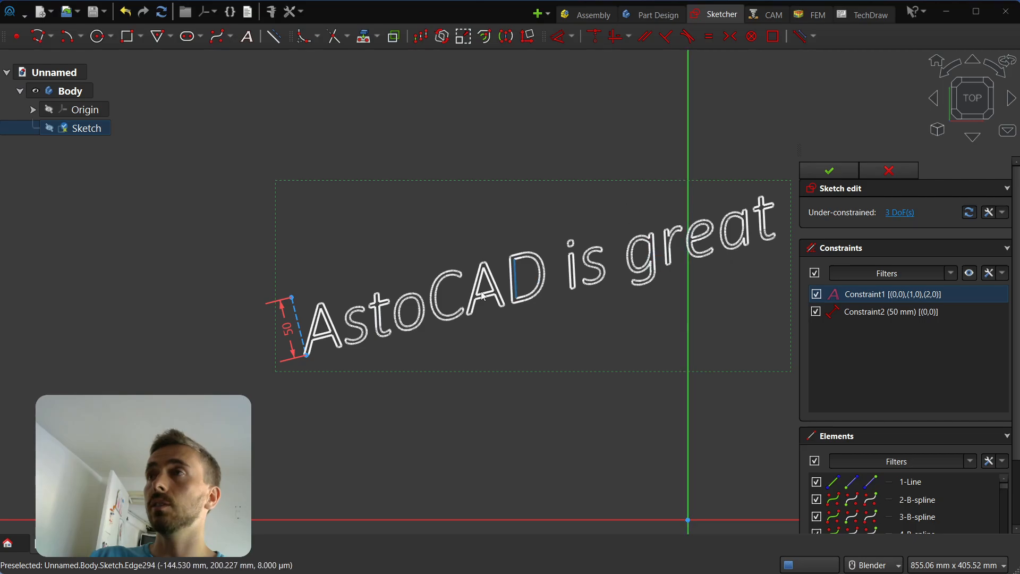
Reopen the text editor to check the settings, then close it without changes.
double_click(864, 295)
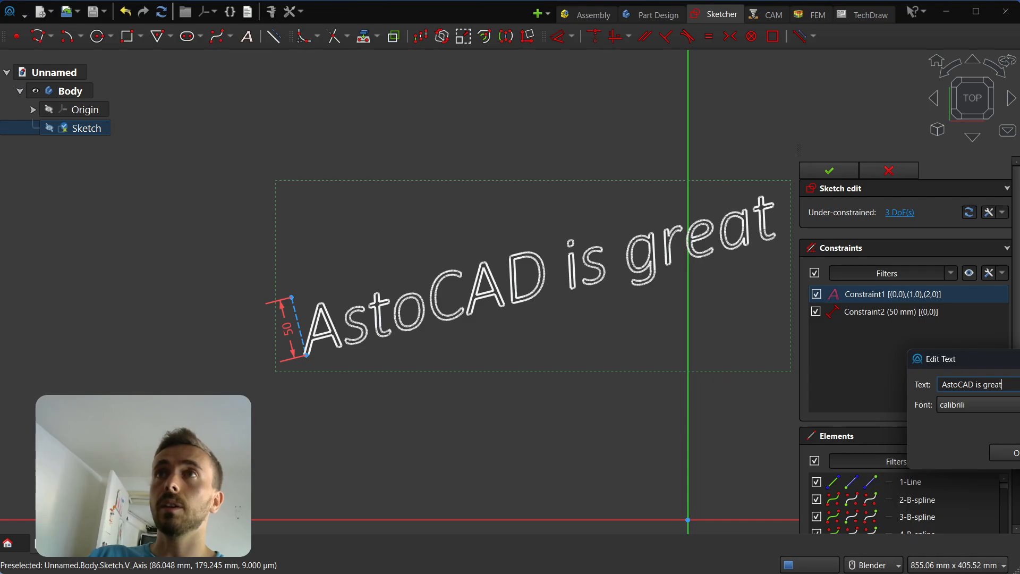
drag(998, 359, 527, 283)
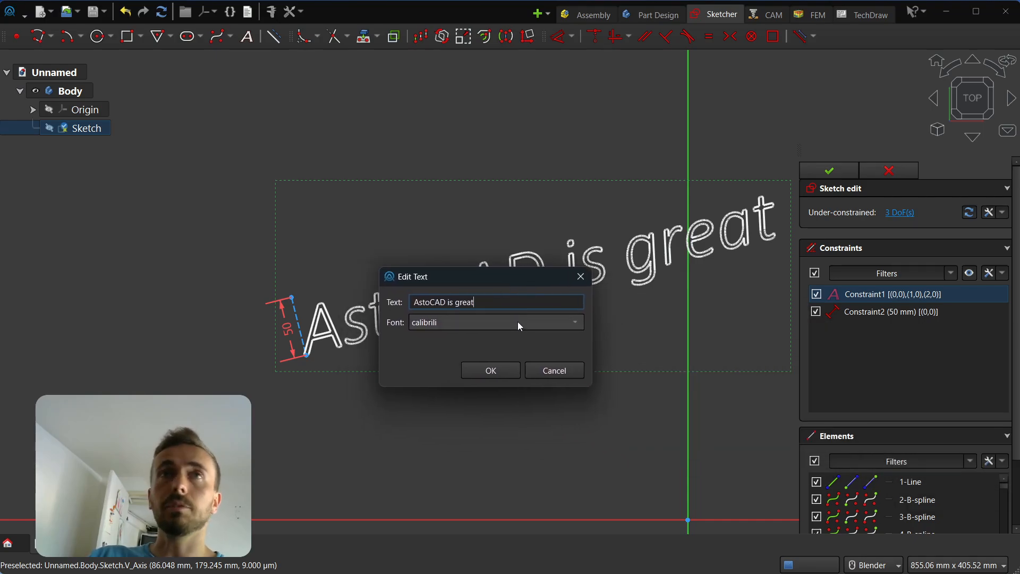
click(580, 277)
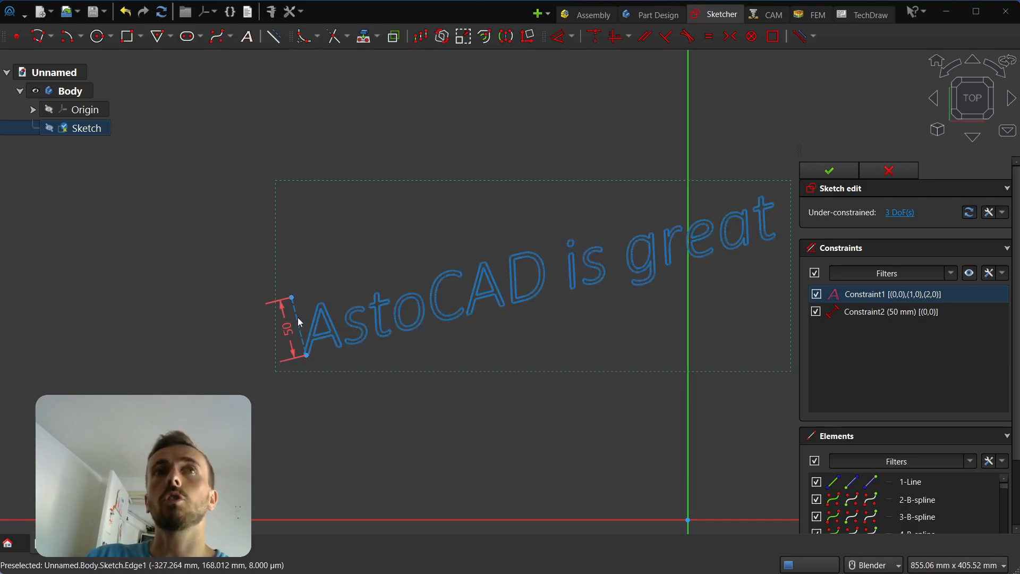
Level the text with a Vertical constraint on its height line.
drag(297, 317, 279, 349)
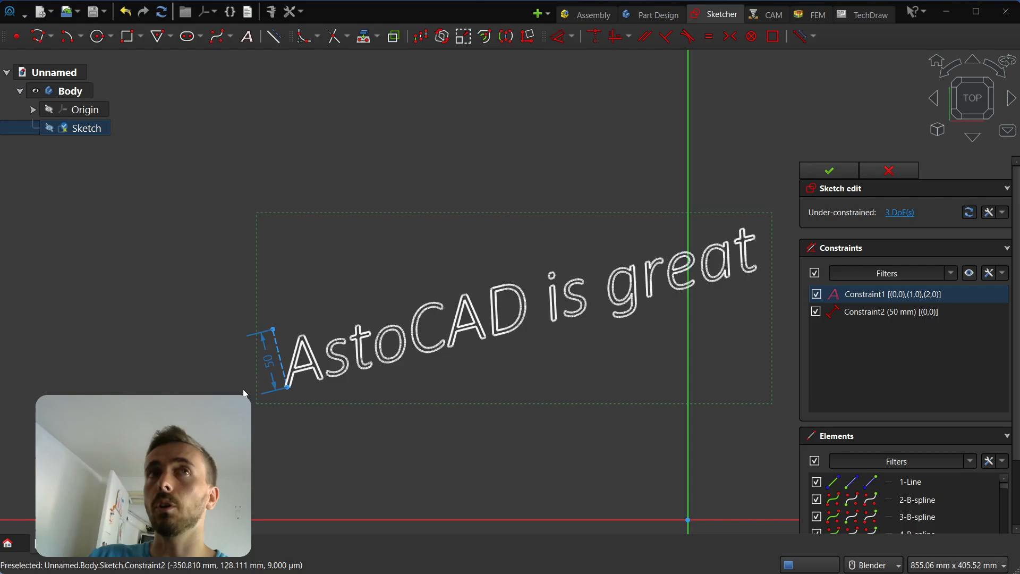
click(330, 262)
click(616, 38)
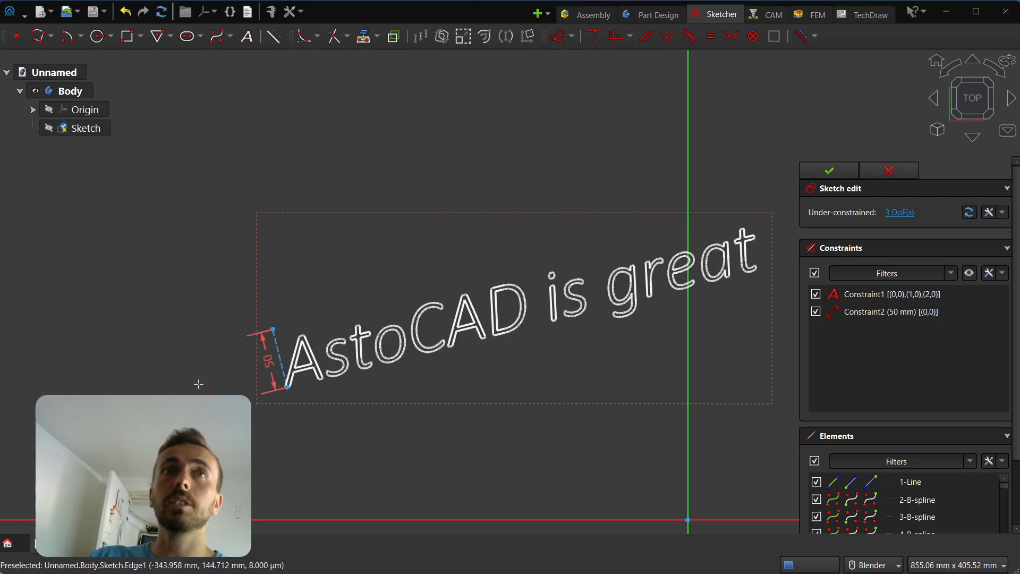
click(276, 341)
scroll(380, 146, down, 2)
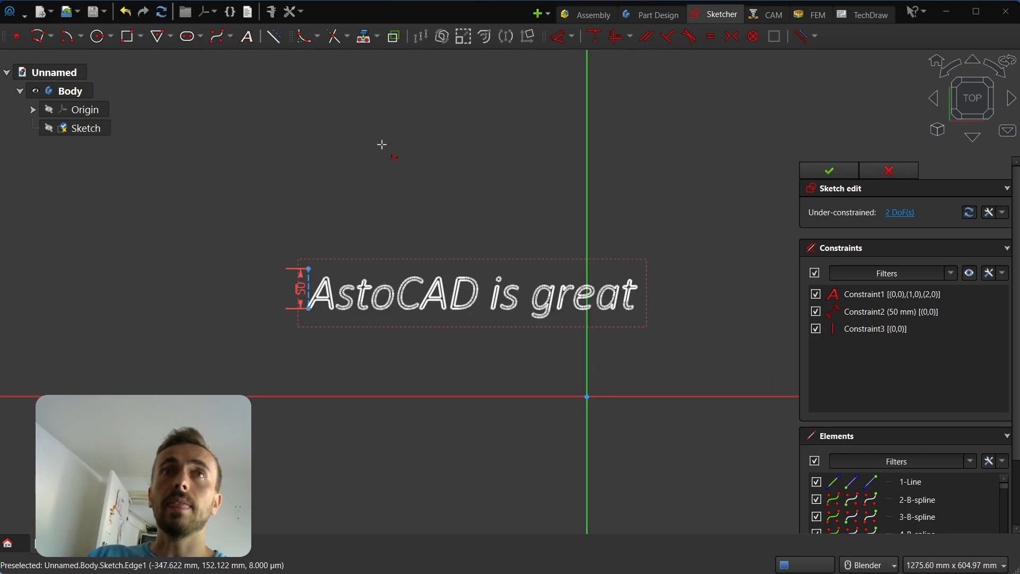
key(Escape)
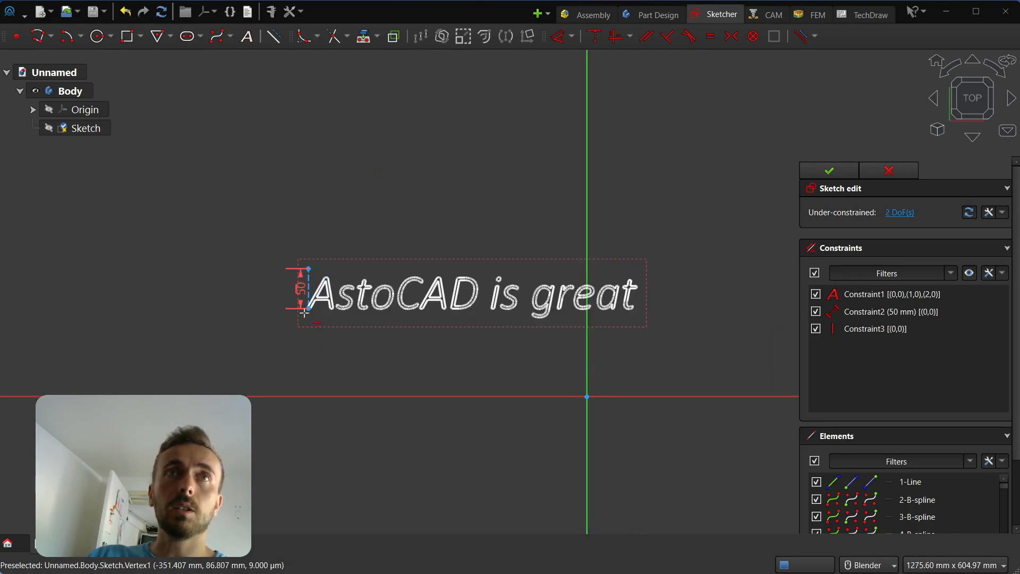
Make the text's lower-left corner coincident with the origin, fully constraining the sketch.
scroll(309, 309, up, 9)
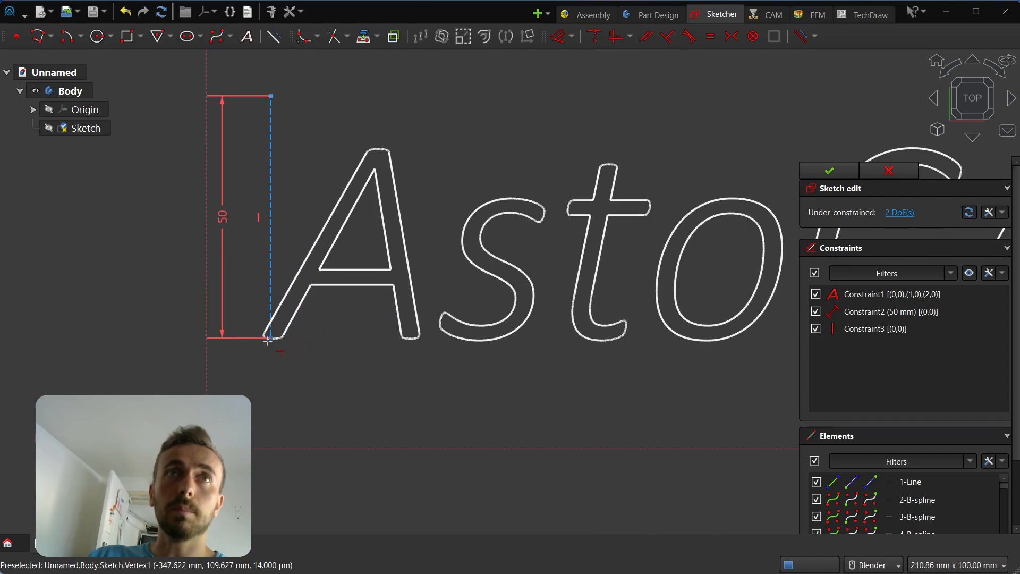
scroll(303, 155, down, 5)
scroll(455, 276, down, 2)
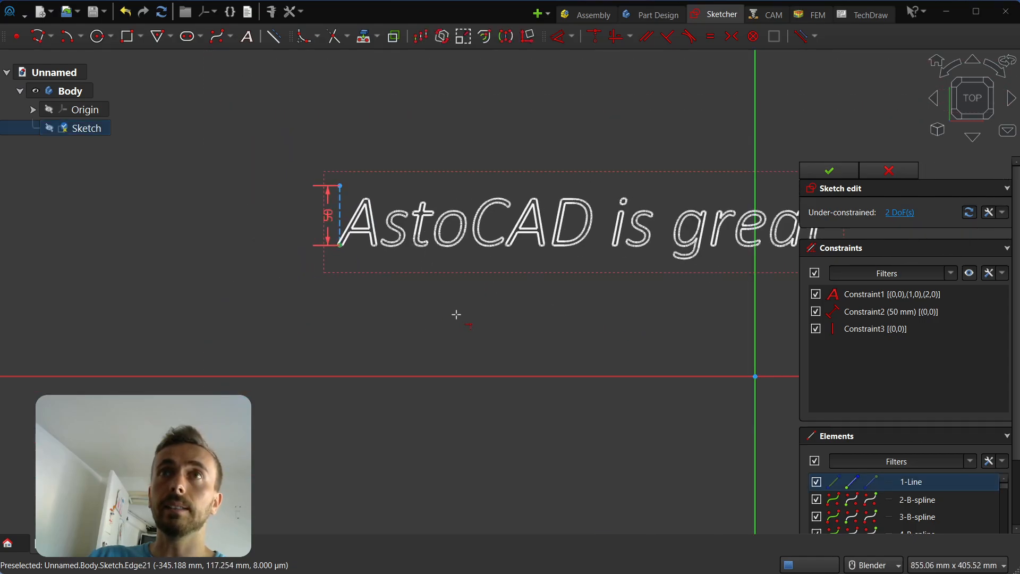
click(755, 376)
scroll(380, 402, down, 6)
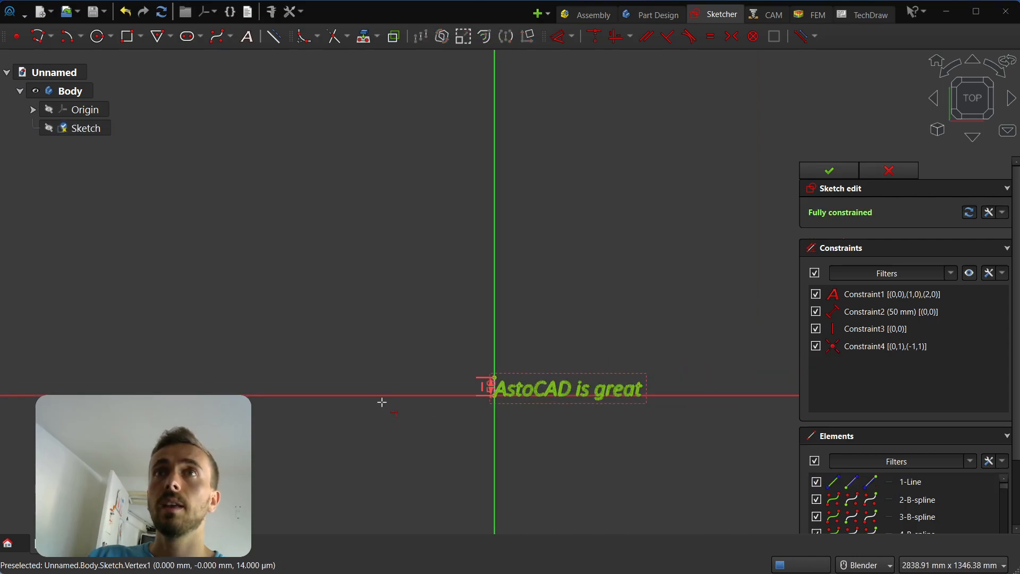
scroll(583, 417, up, 7)
scroll(315, 323, down, 1)
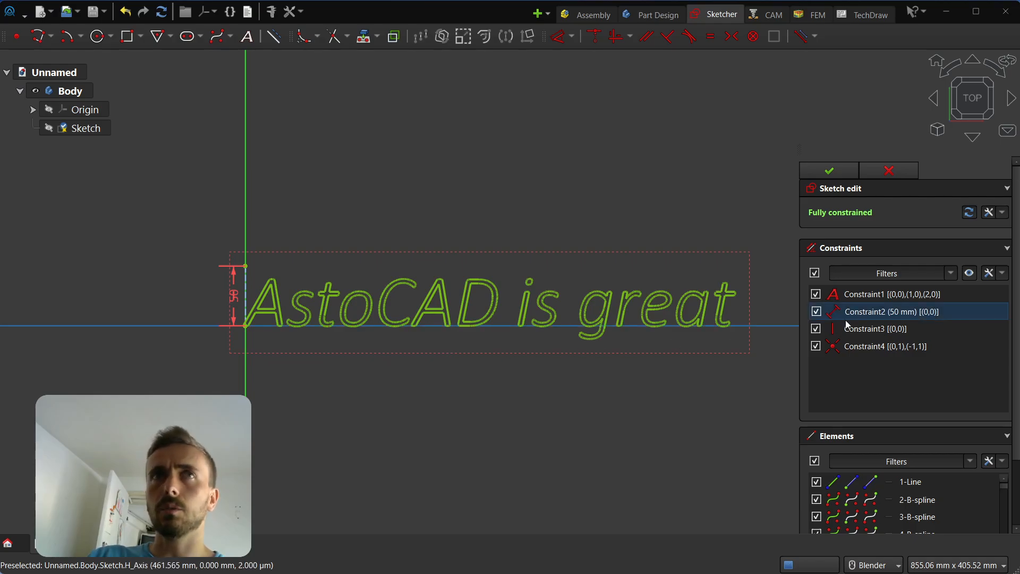
Delete Constraint2–4, leaving only the text constraint, and drag the text up-right off the origin.
click(935, 311)
shift+click(913, 346)
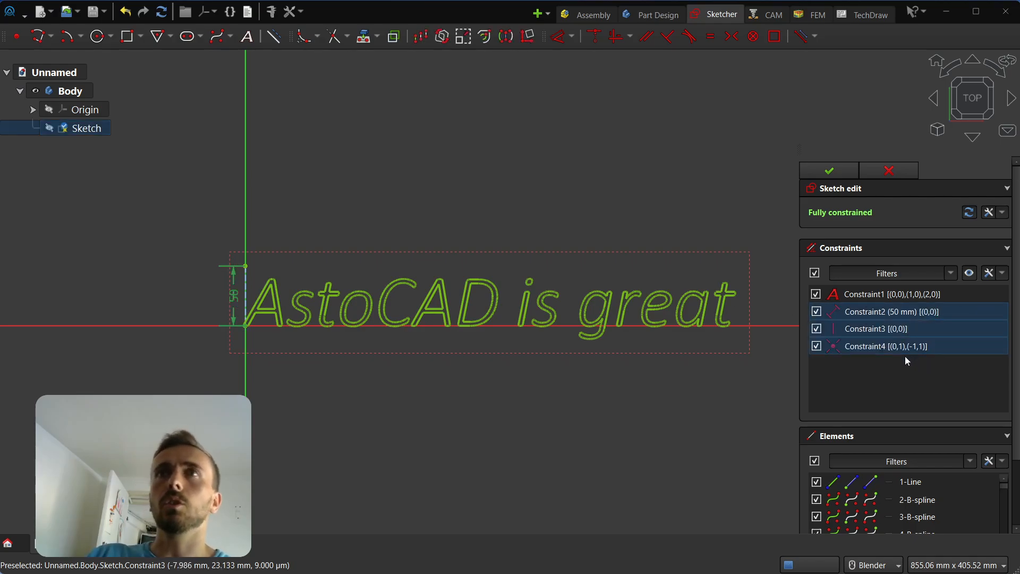
key(Delete)
drag(247, 282, 348, 201)
scroll(263, 390, down, 2)
scroll(573, 254, up, 3)
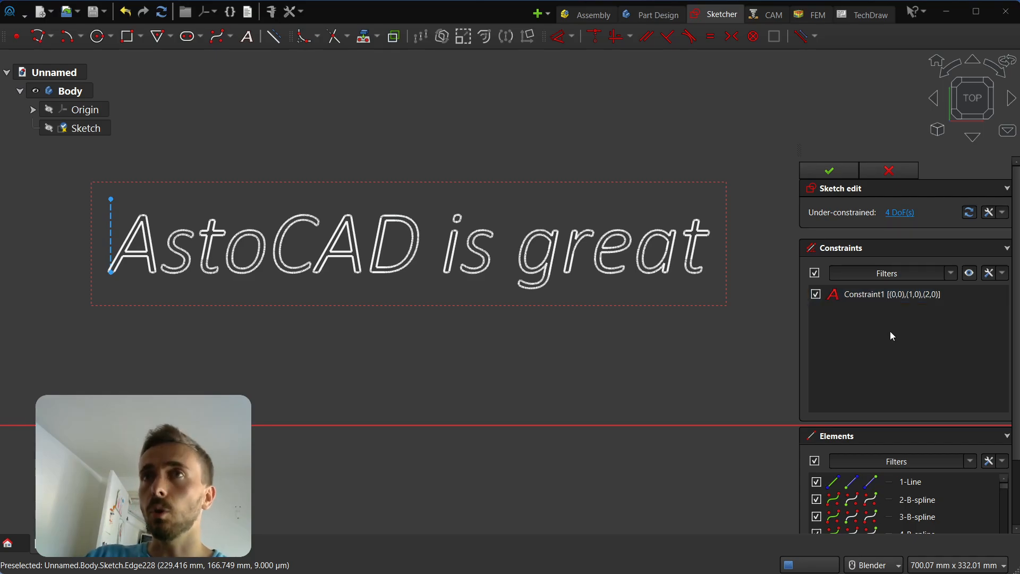
Delete the remaining text constraint and the vertical line at the text's left edge.
scroll(909, 372, down, 3)
scroll(939, 460, down, 5)
scroll(939, 458, down, 14)
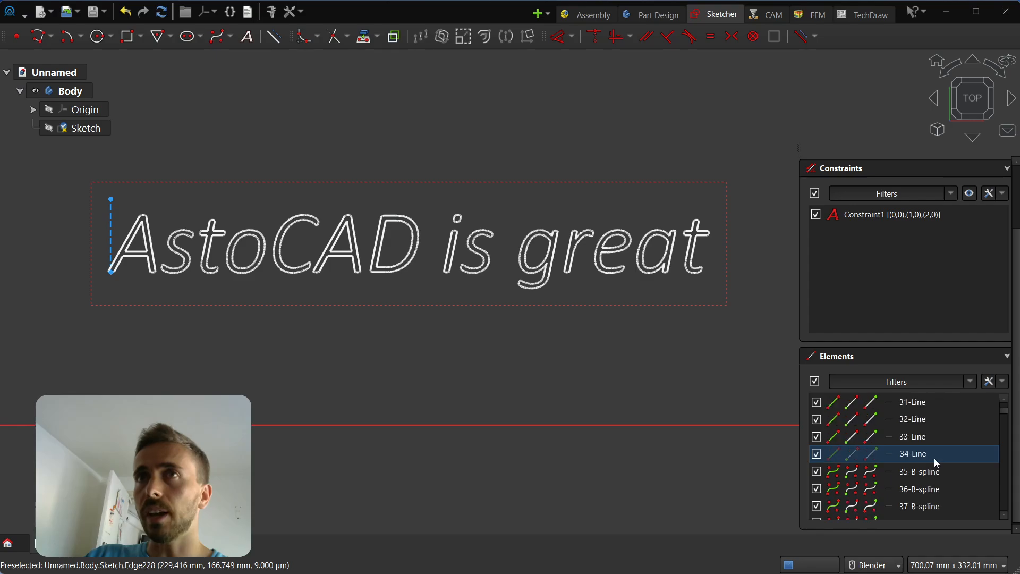
scroll(898, 433, down, 7)
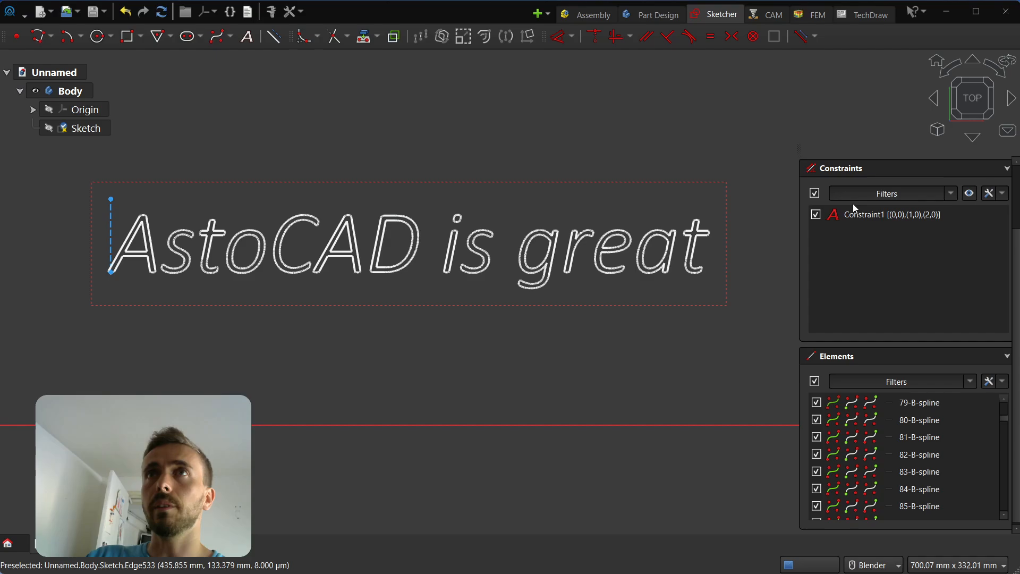
click(879, 218)
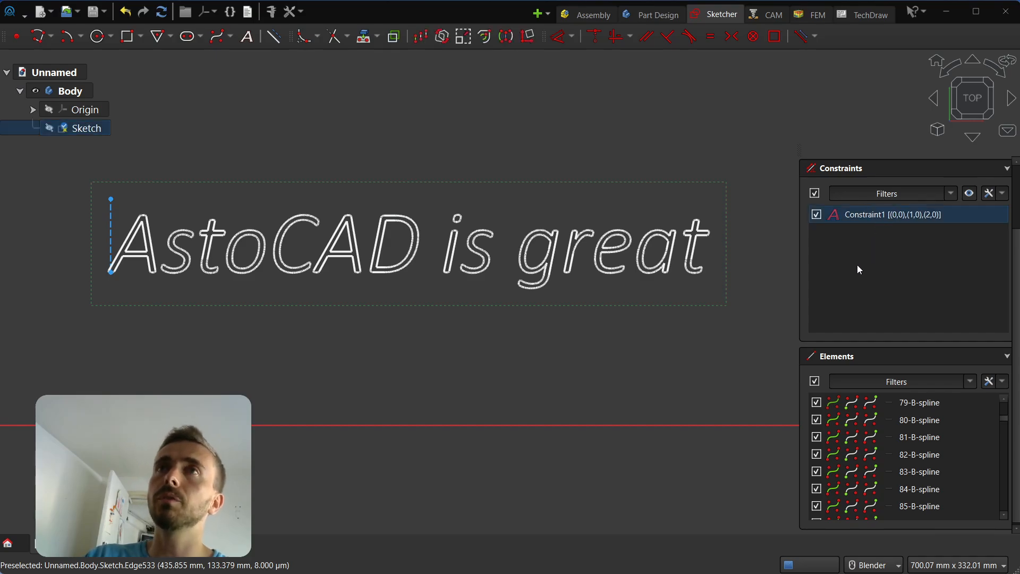
key(Delete)
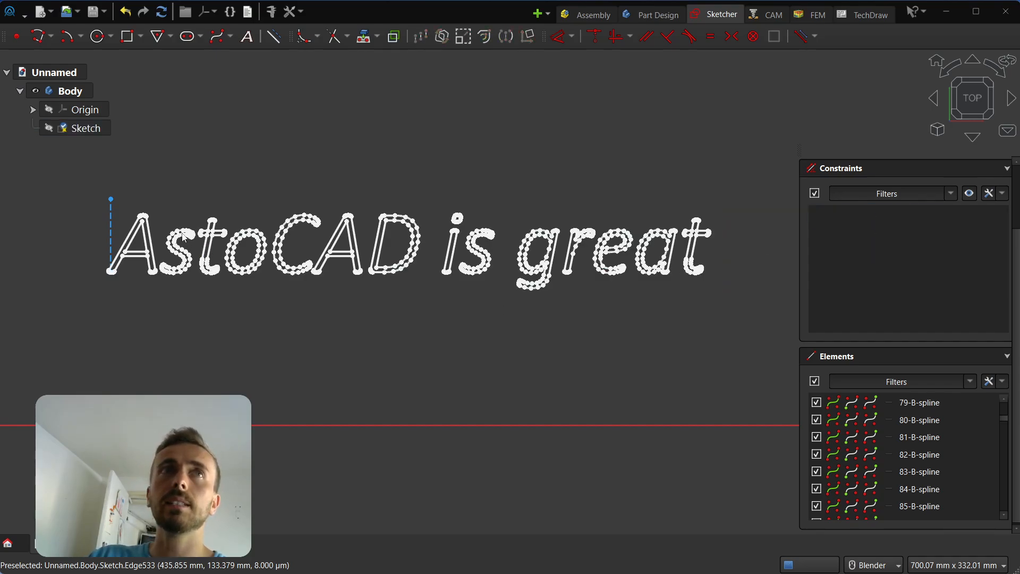
click(111, 221)
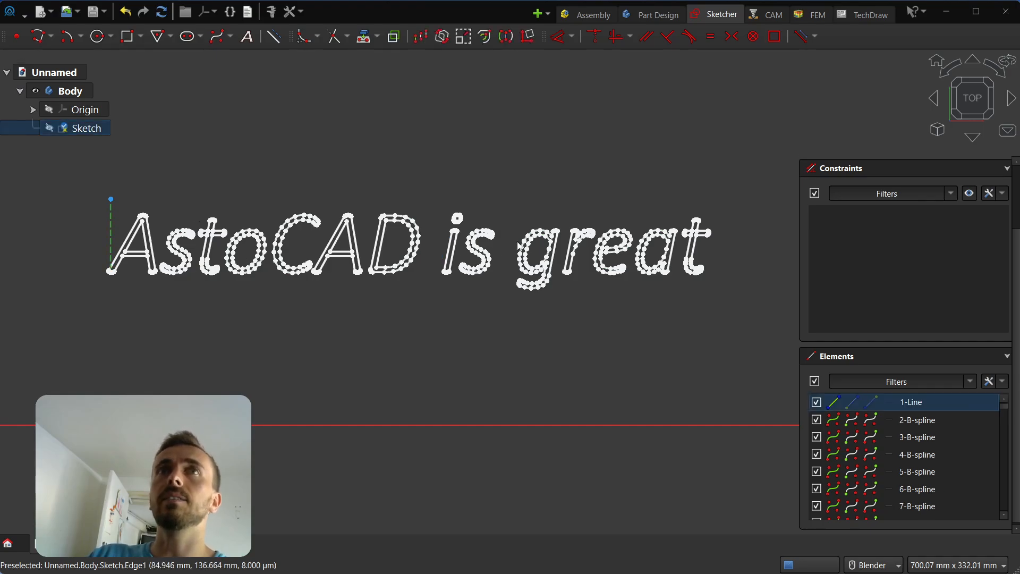
key(Delete)
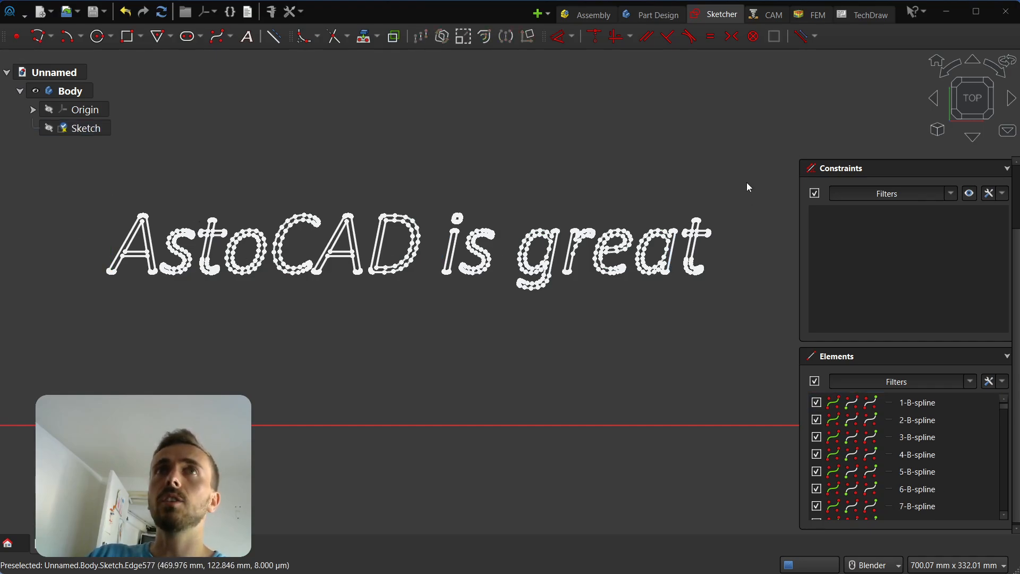
Remove the outlines of the letters 'is gr', leaving 'AstoCAD' and 'eat'.
mouse_move(428, 128)
mouse_down()
mouse_move(606, 321)
mouse_move(594, 340)
mouse_up()
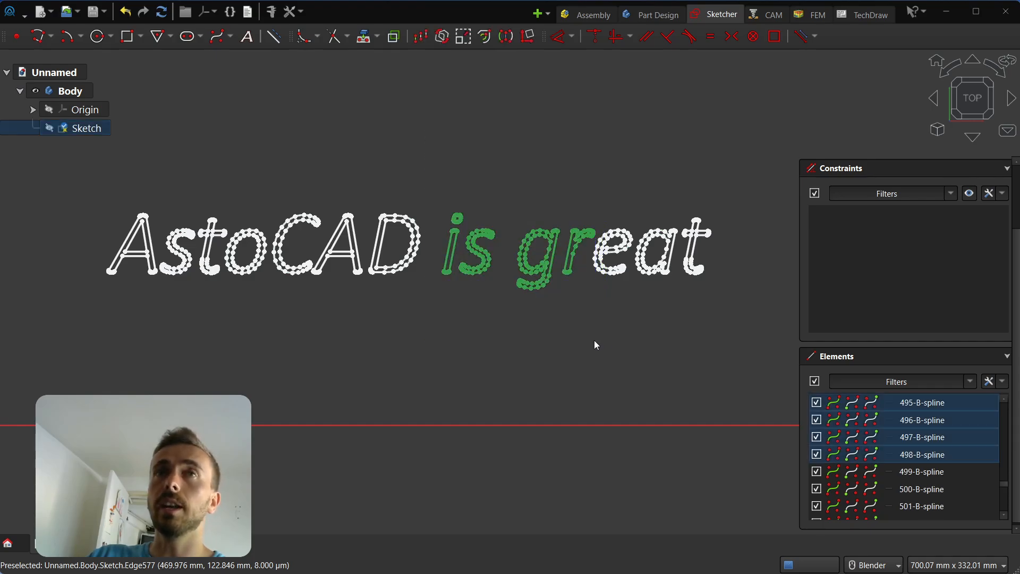
scroll(390, 181, up, 2)
key(Delete)
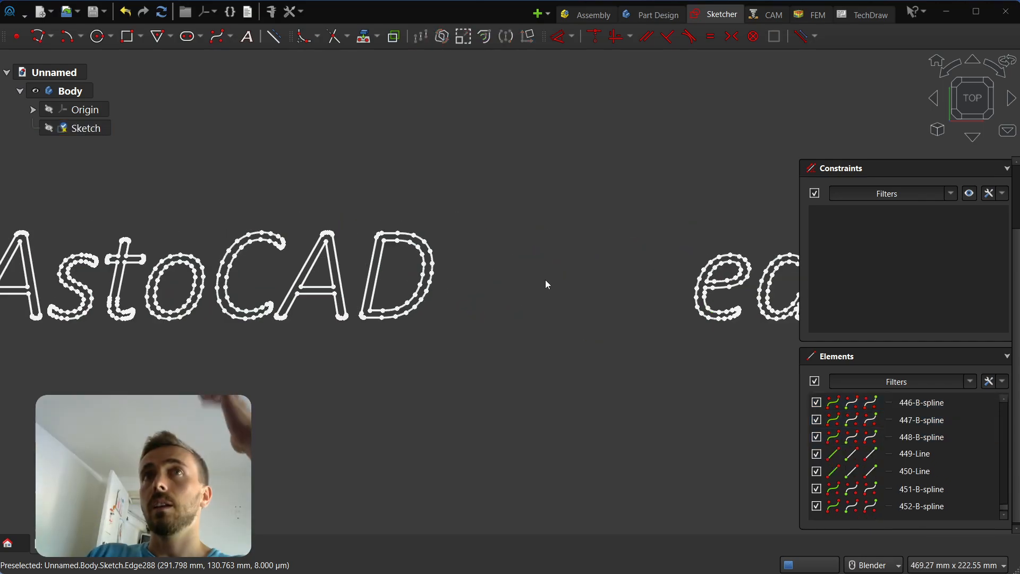
scroll(545, 281, down, 1)
scroll(545, 279, down, 1)
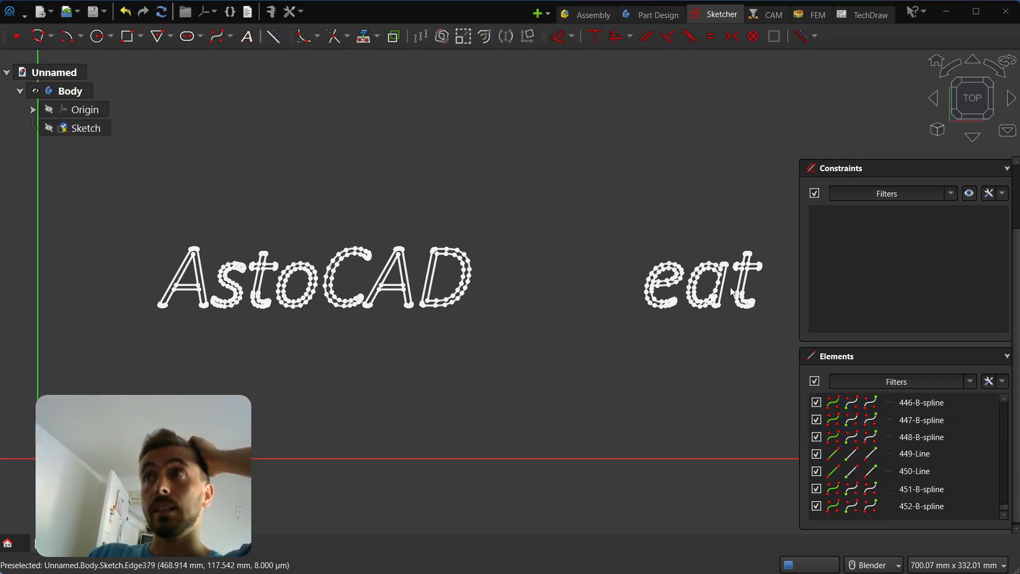
scroll(754, 282, up, 4)
scroll(758, 282, down, 4)
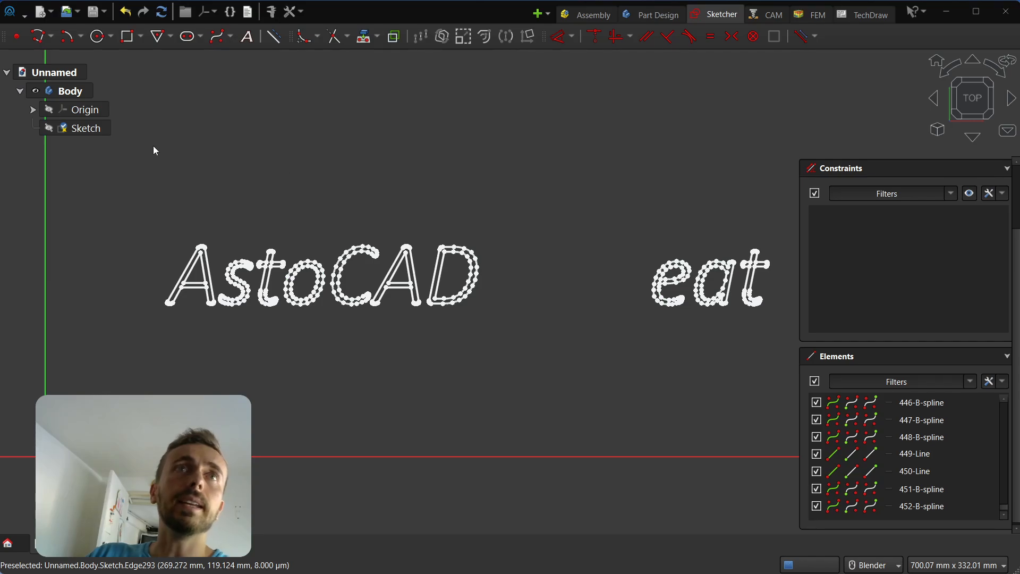
Clear the leftover letters and place new 'AstoCAD' text 100 mm wide.
drag(153, 147, 827, 442)
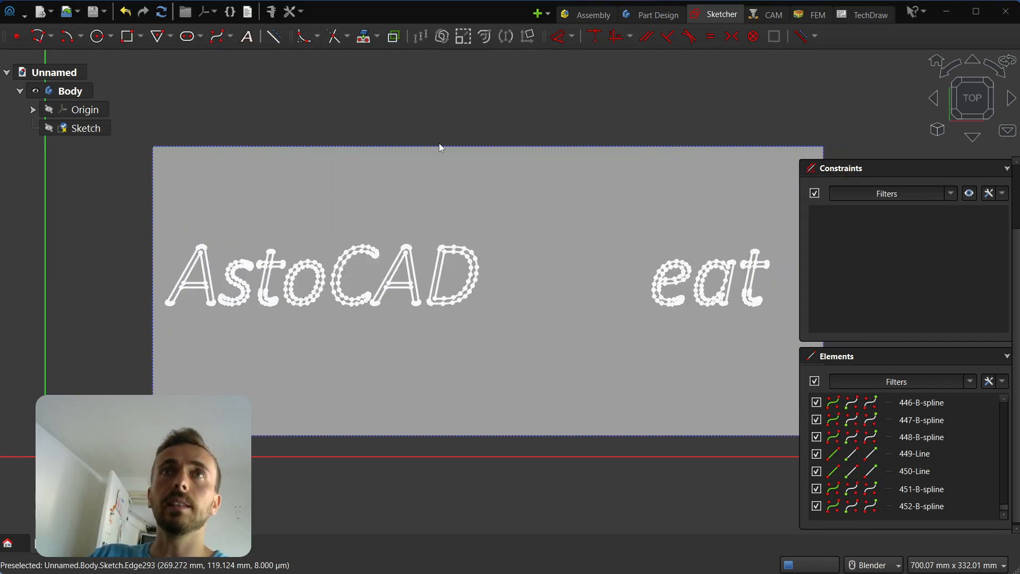
key(Delete)
click(254, 40)
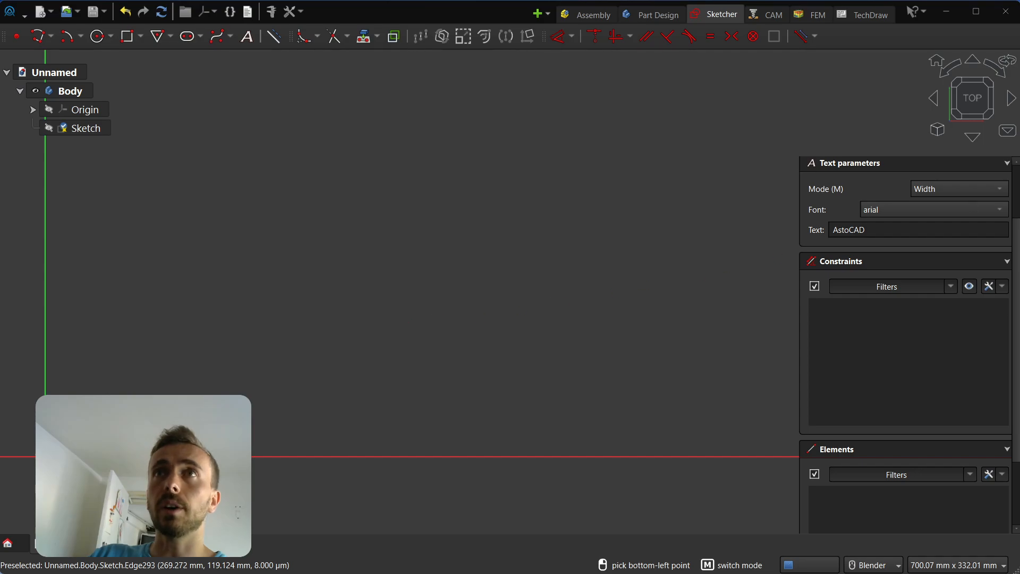
click(365, 306)
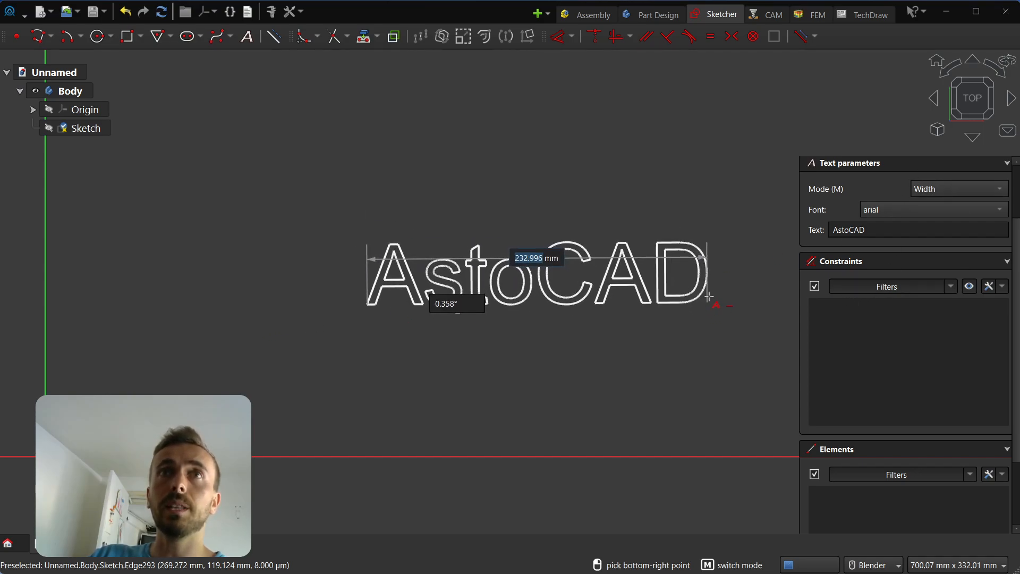
text(100)
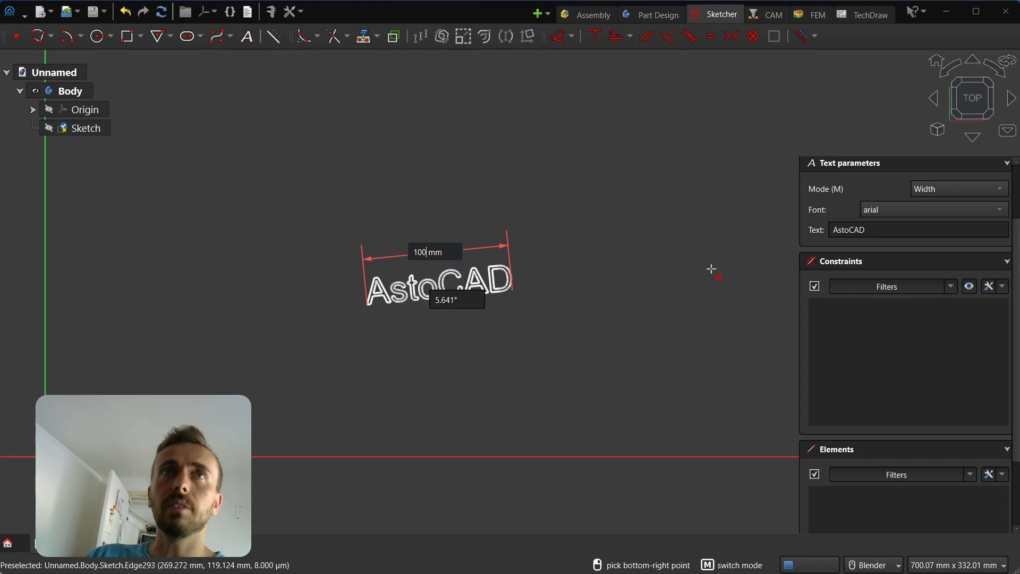
key(Return)
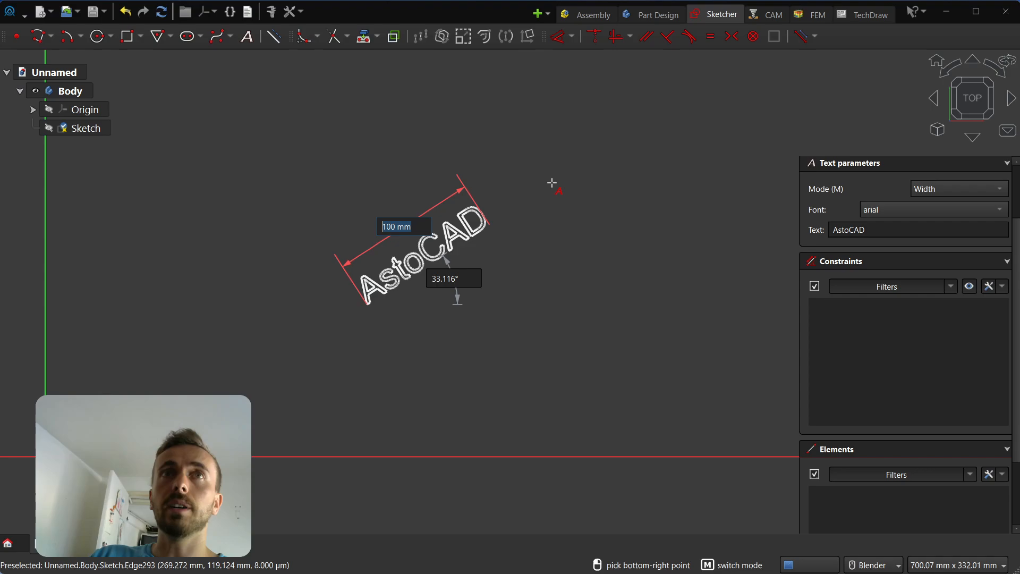
click(615, 299)
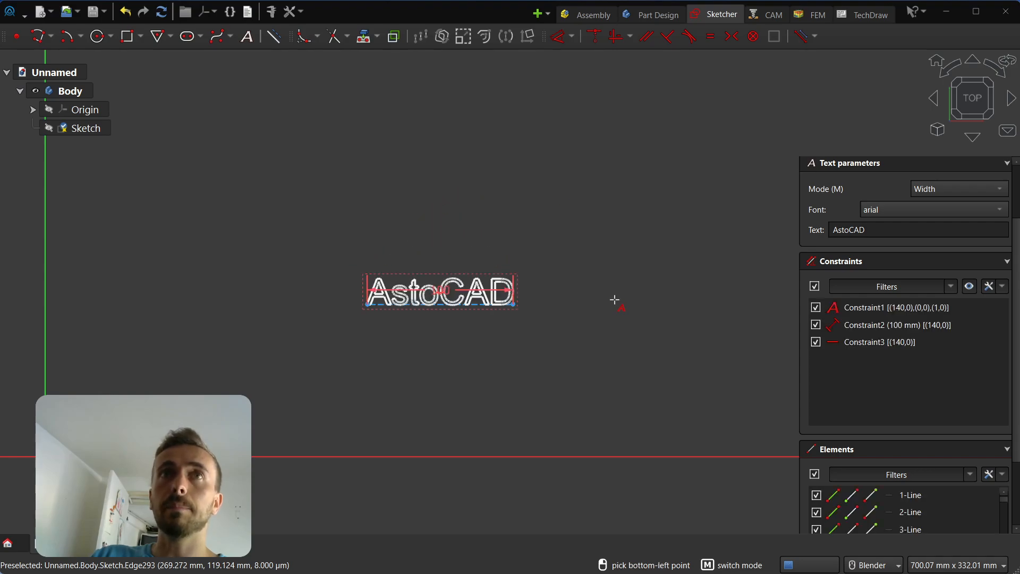
scroll(444, 371, up, 3)
key(Escape)
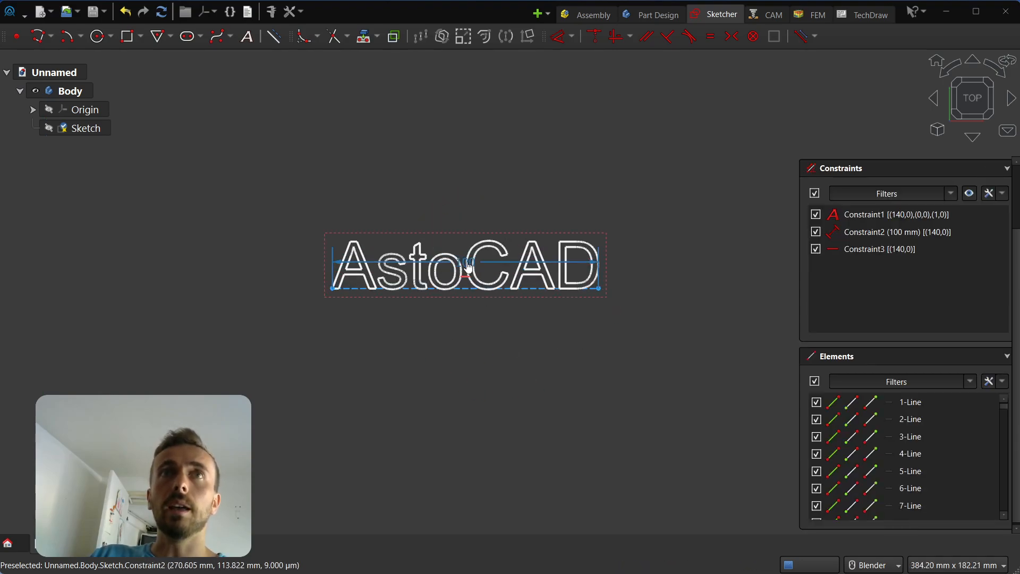
Move the 100 mm width dimension below the text and select its text constraints.
drag(463, 262, 500, 431)
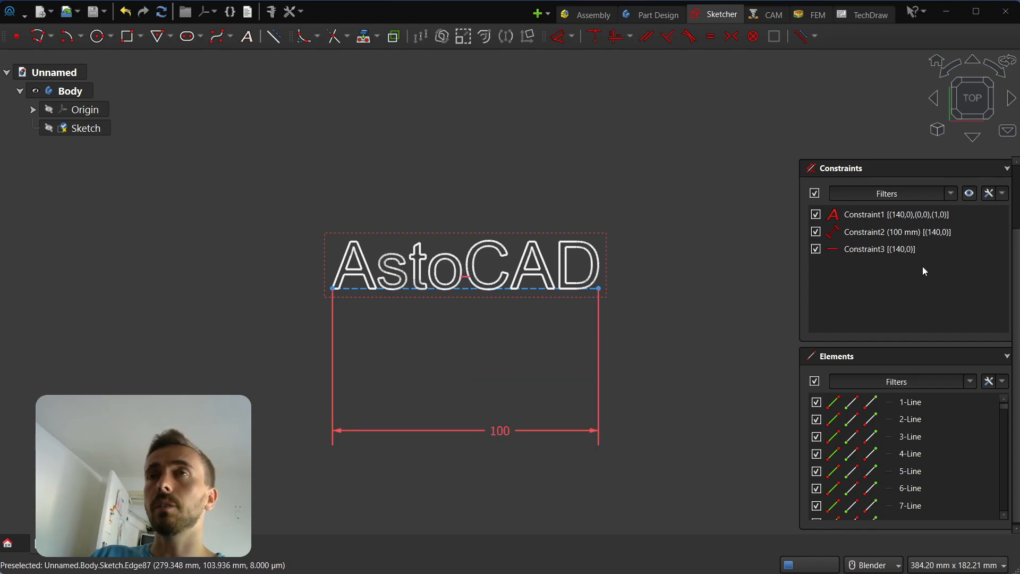
click(906, 252)
click(902, 218)
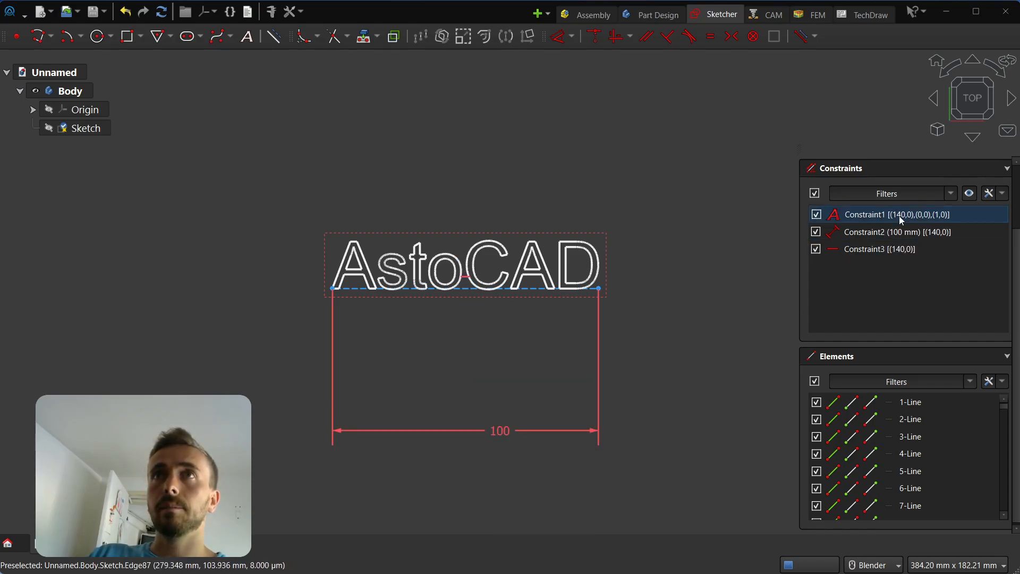
Edit the text constraint's wording to 'AstoCAD de'.
double_click(902, 218)
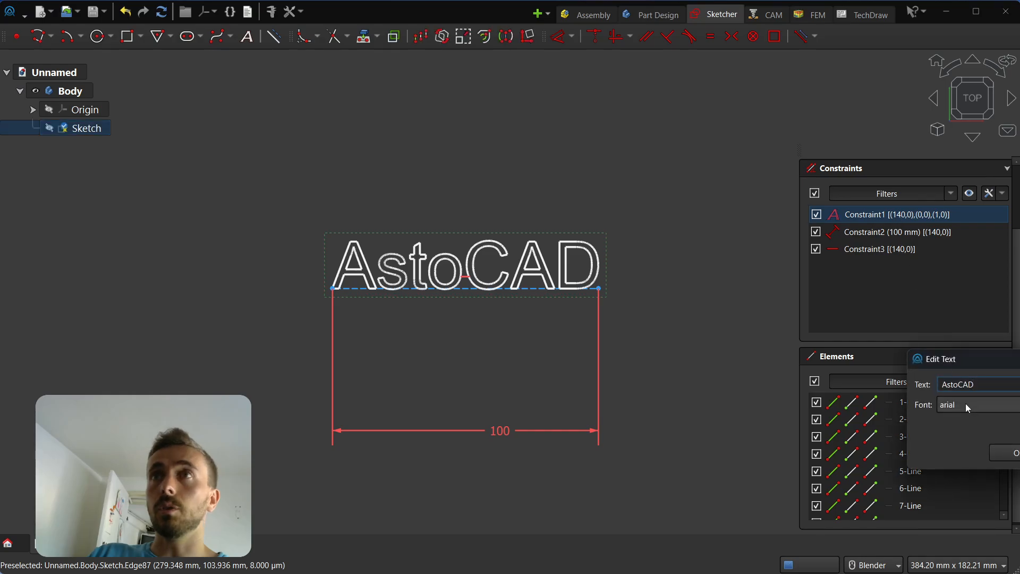
drag(993, 361, 508, 327)
text(de)
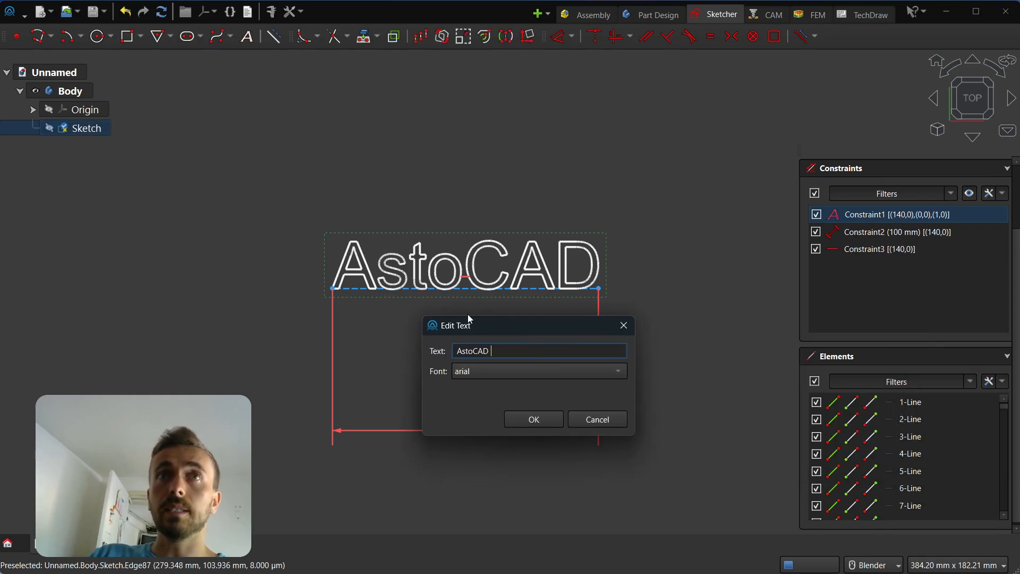
click(550, 424)
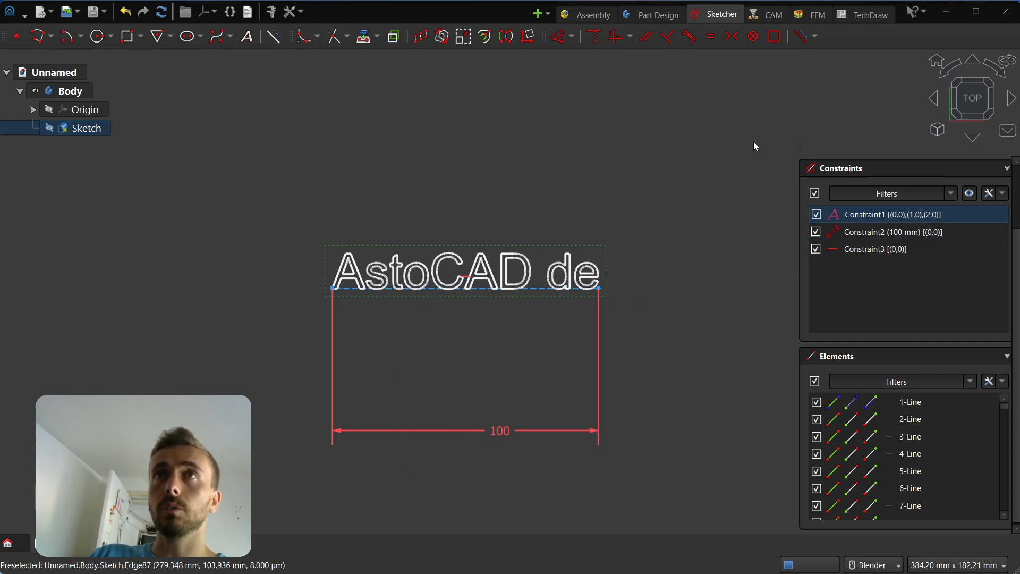
Delete all text geometry and place a new 'AstoCAD' text tilted upward across the view.
mouse_move(754, 142)
mouse_down()
mouse_move(246, 526)
mouse_move(249, 518)
mouse_up()
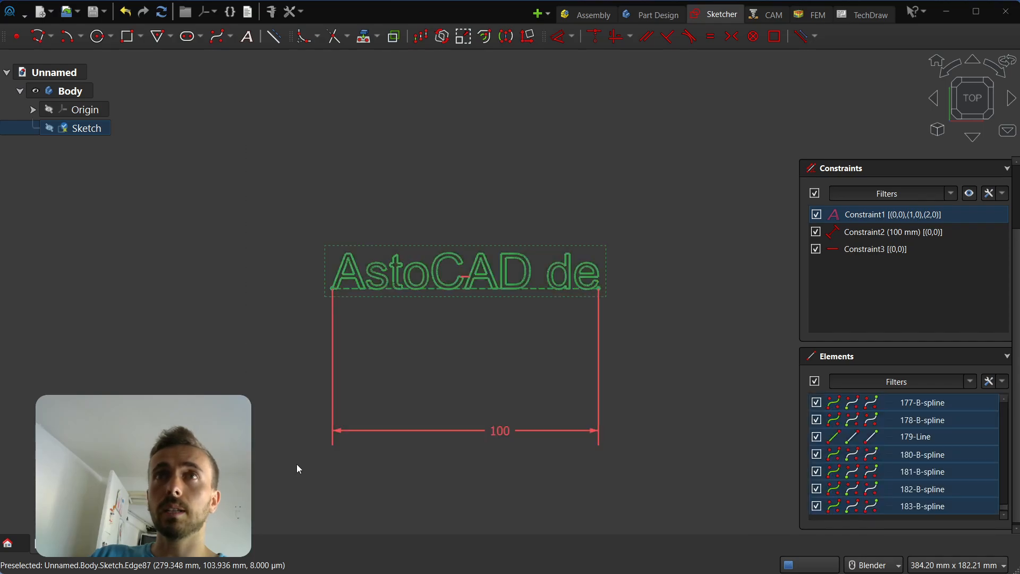
key(Delete)
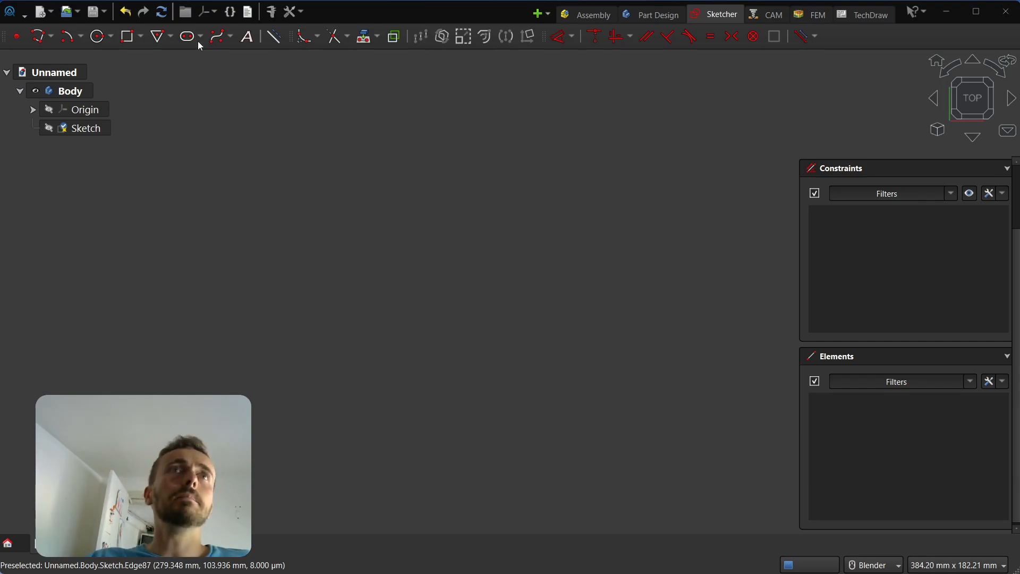
click(257, 40)
click(228, 336)
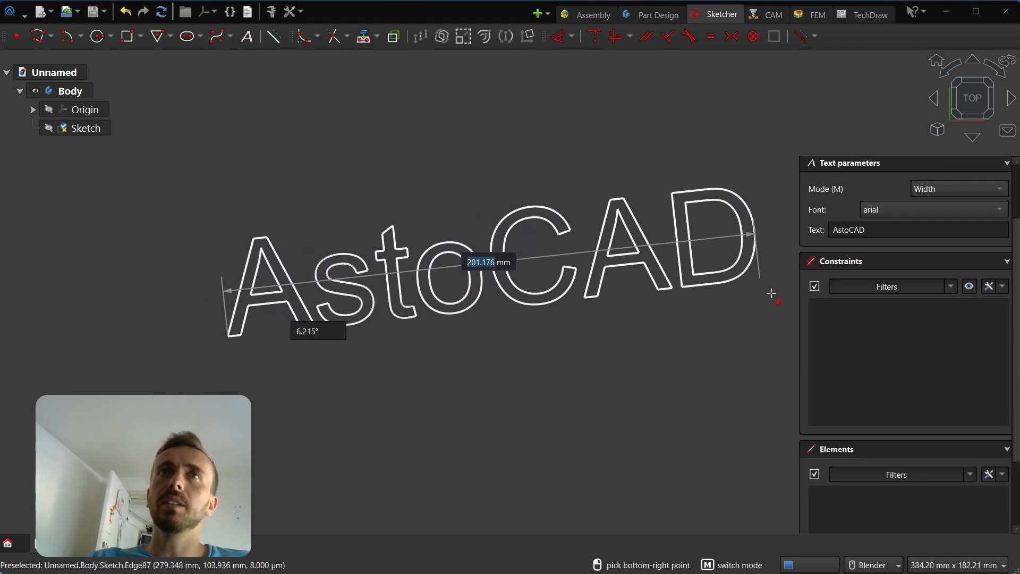
click(756, 257)
key(Escape)
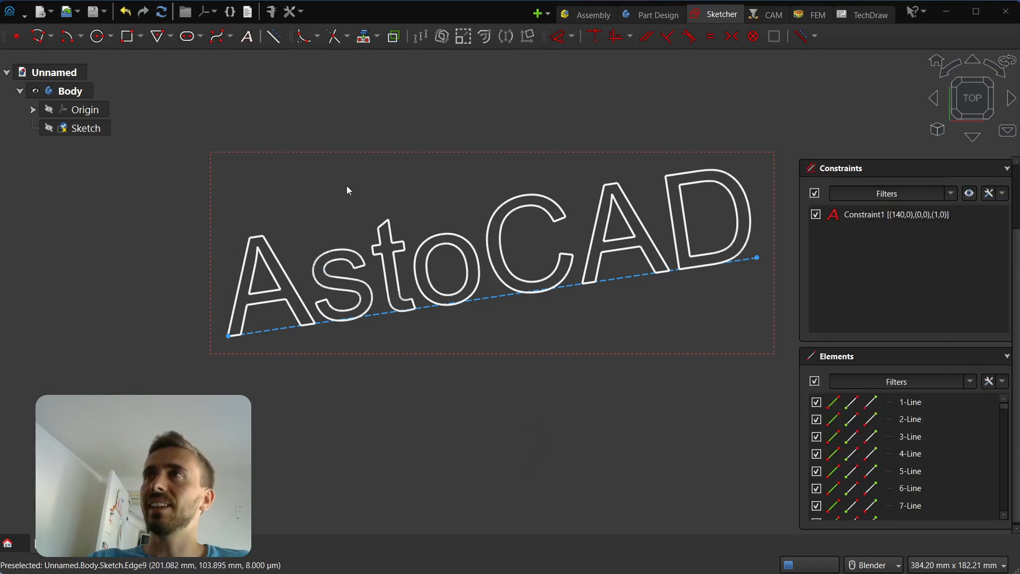